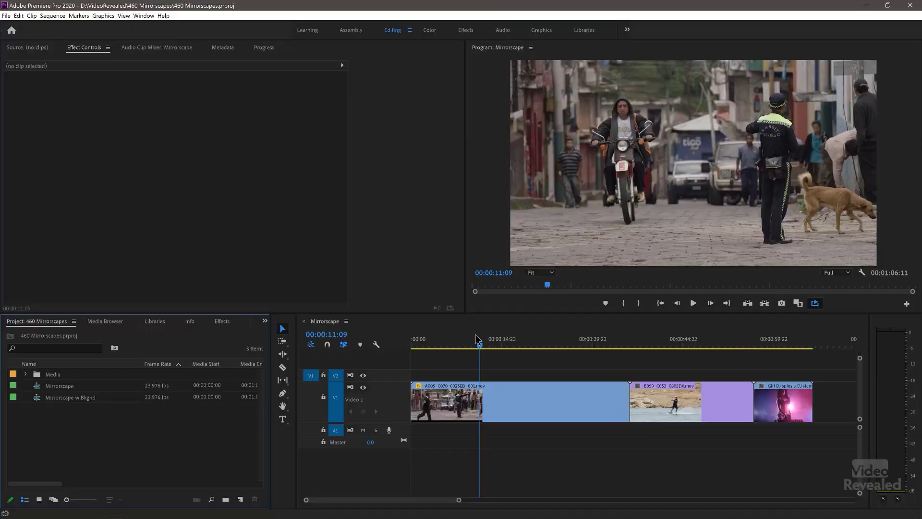
- Preview the street, wakeboard and DJ clips by scrubbing and playing backwards
left_click_drag(485, 346, 568, 346)
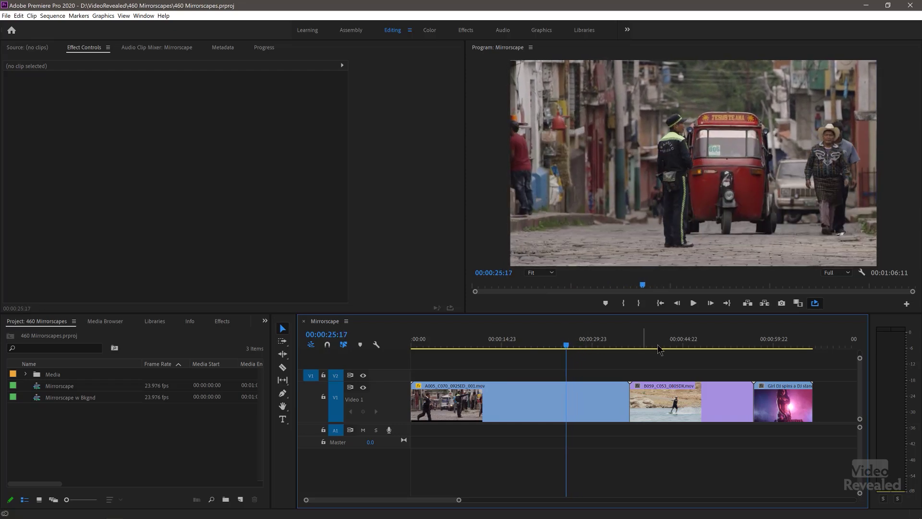
left_click_drag(659, 348, 776, 366)
key("j")
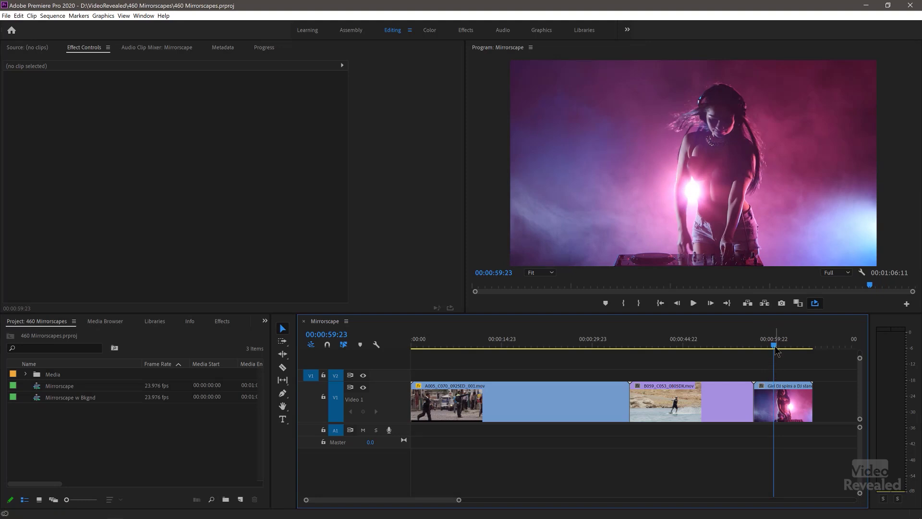
key("j")
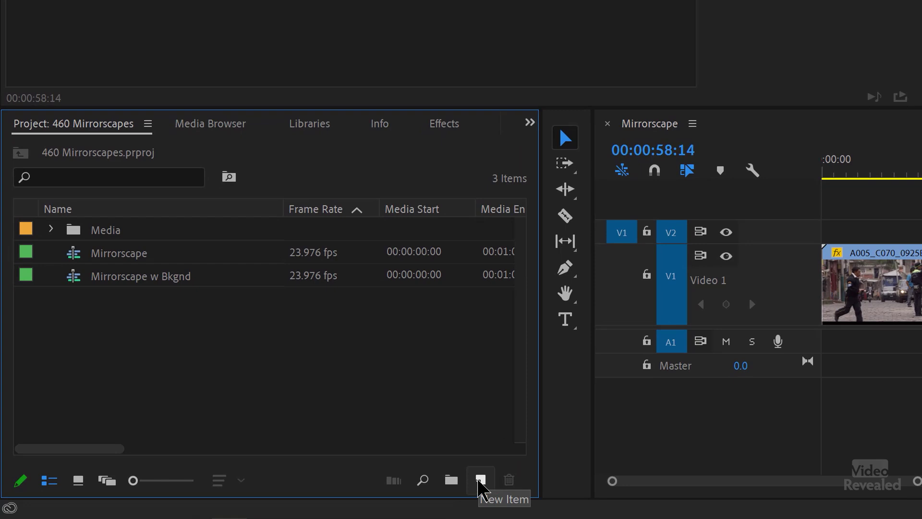
- Create a new 1920×1080 adjustment layer in the Project panel
left_click(480, 480)
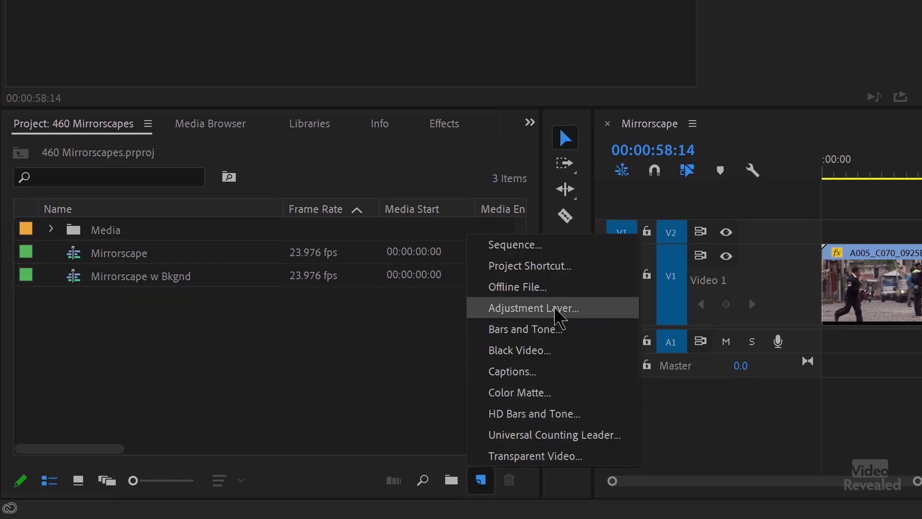
left_click(555, 308)
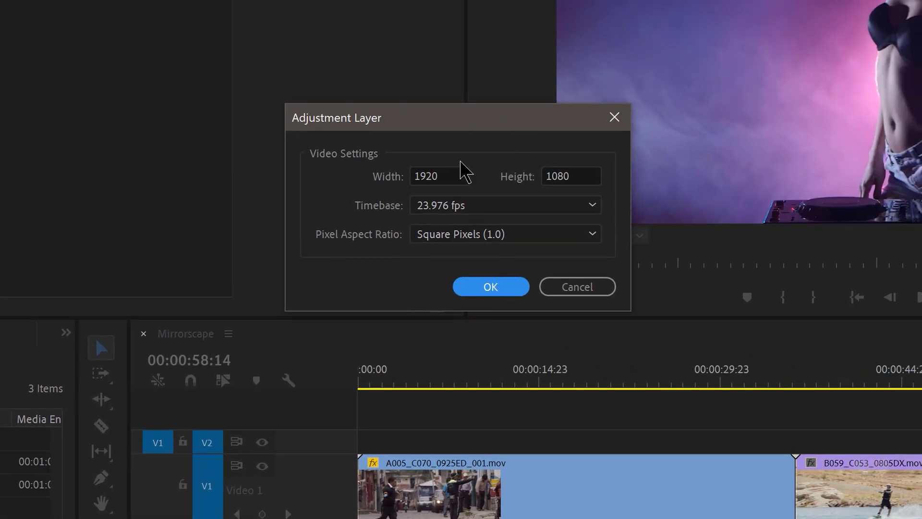
left_click(495, 288)
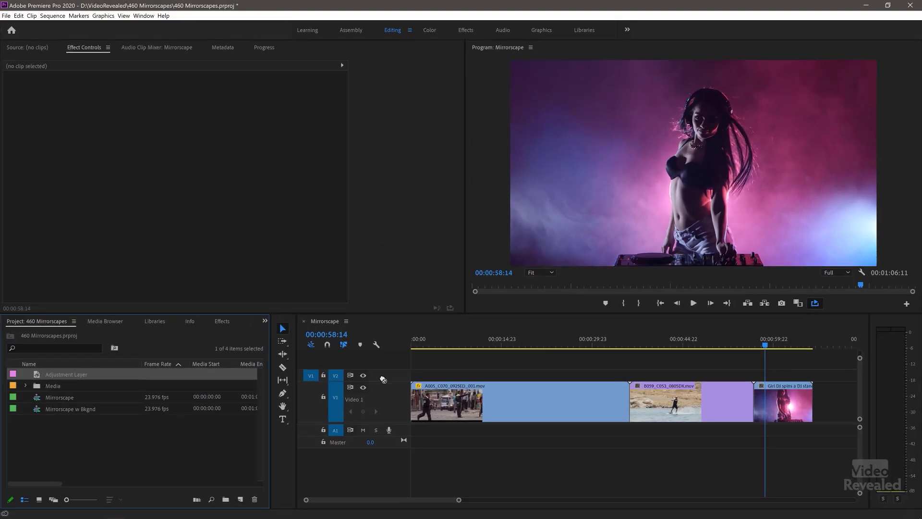
- Lay the adjustment layer on V2 from the sequence start and select it
left_click_drag(383, 379, 815, 377)
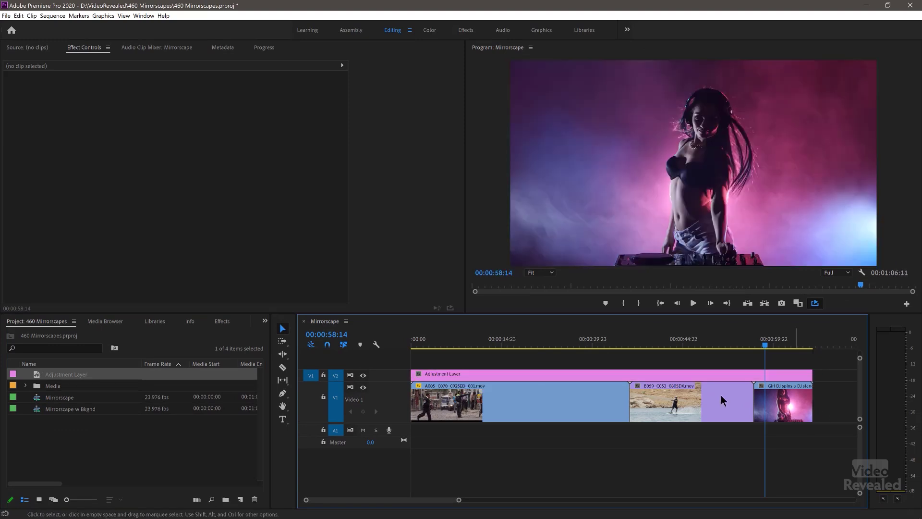
left_click(636, 374)
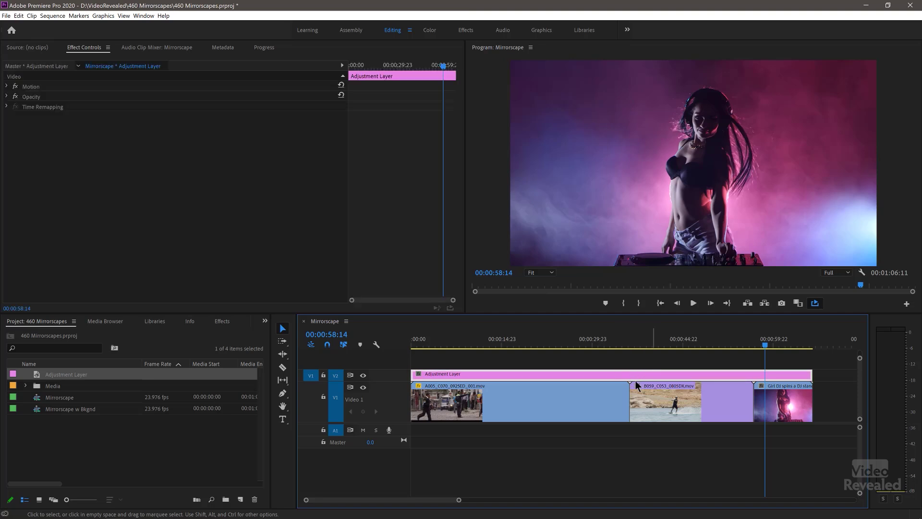
left_click_drag(596, 344, 427, 348)
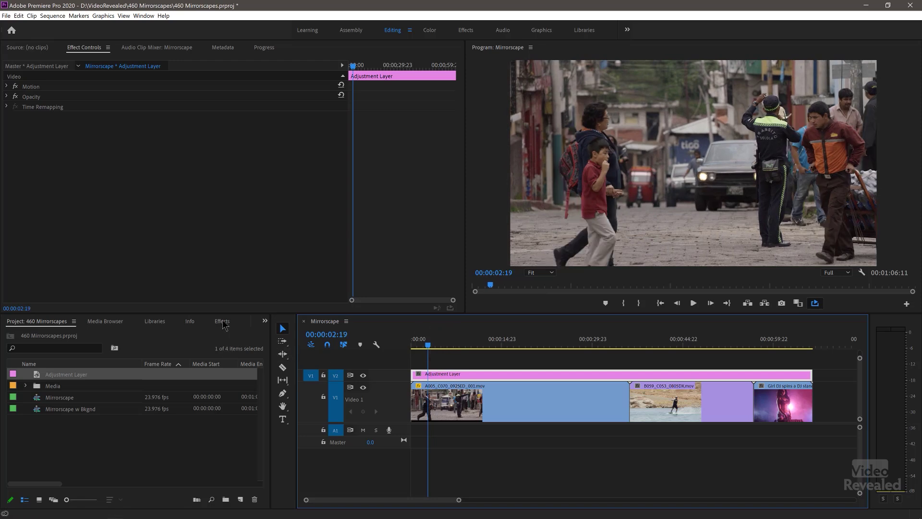
- Search Effects for 'mirror' and apply Distort > Mirror to the selected adjustment layer
left_click(222, 321)
left_click(264, 320)
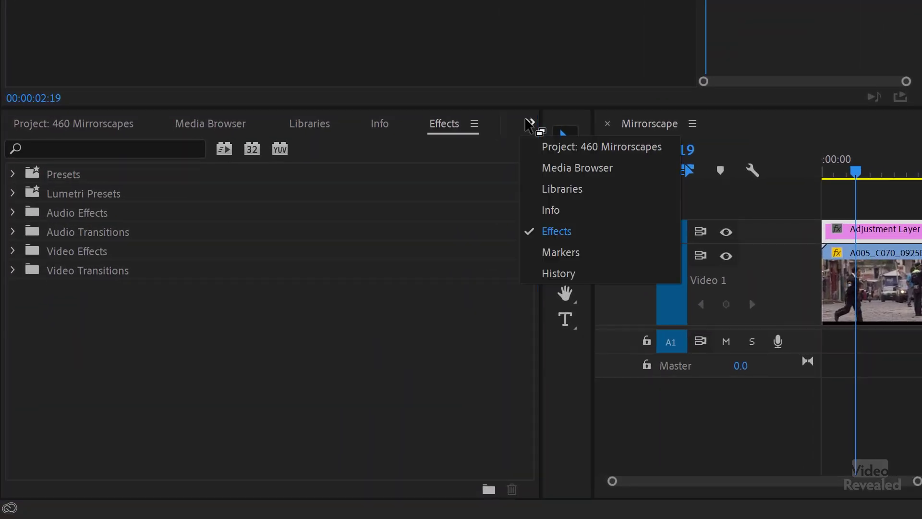
left_click(455, 128)
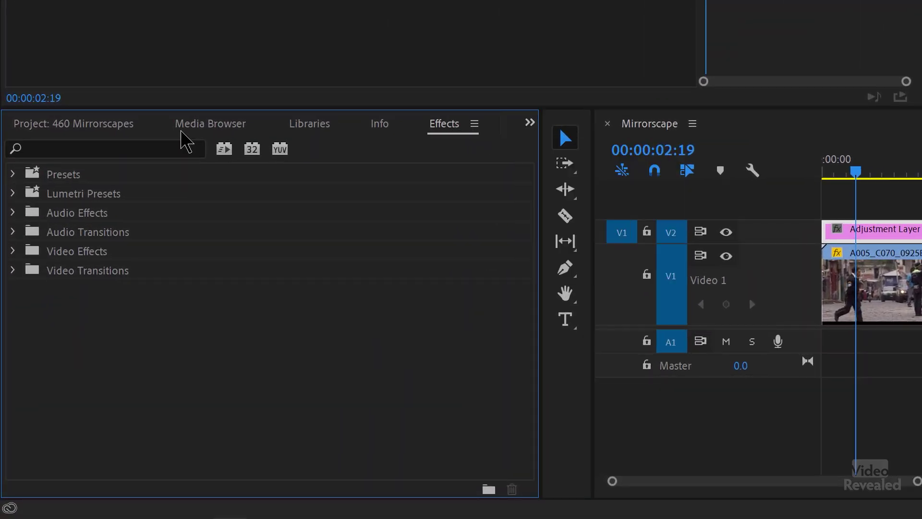
left_click(161, 148)
type("mirror")
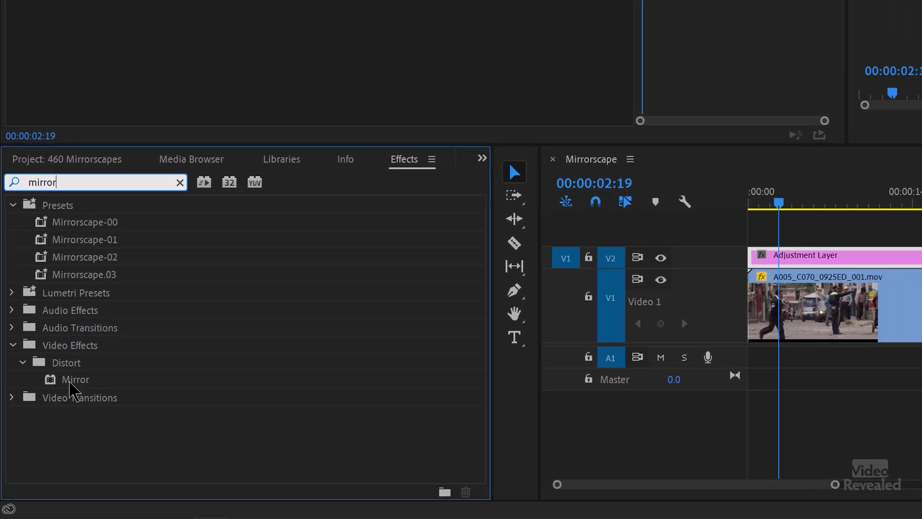
left_click(70, 387)
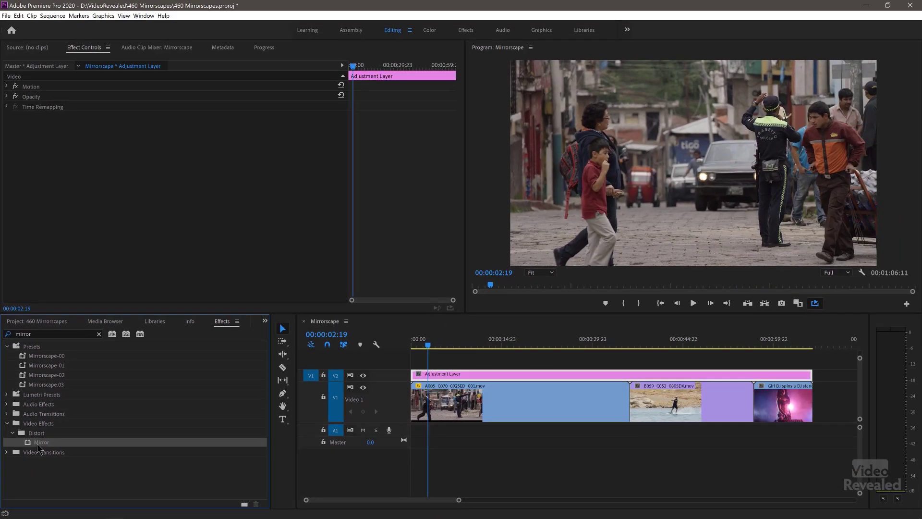
double_click(38, 444)
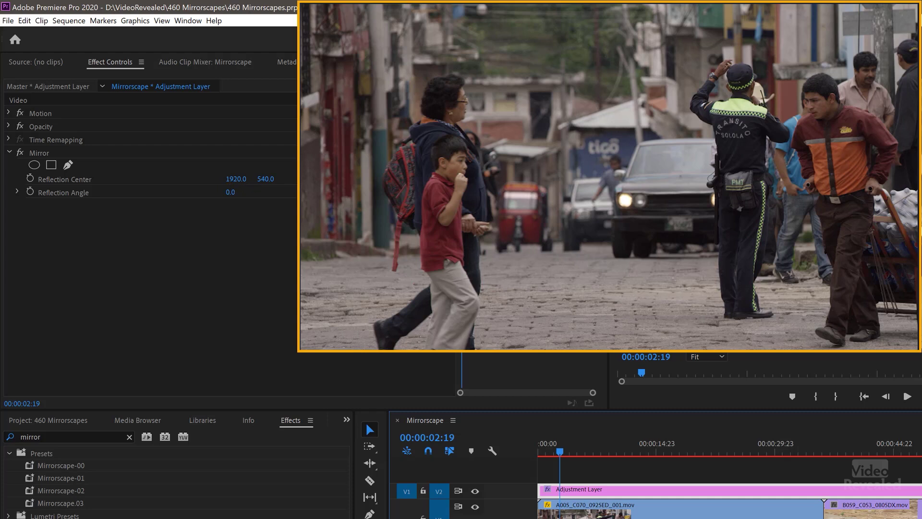
- Set Mirror's Reflection Center X to 960 (centre 960, 540) and preview the street footage
left_click_drag(236, 178, 43, 179)
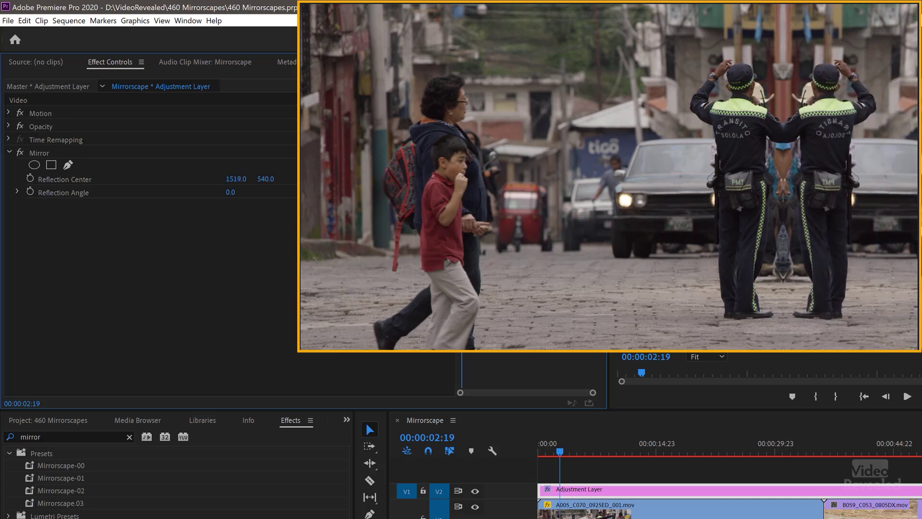
left_click(227, 182)
key("Return")
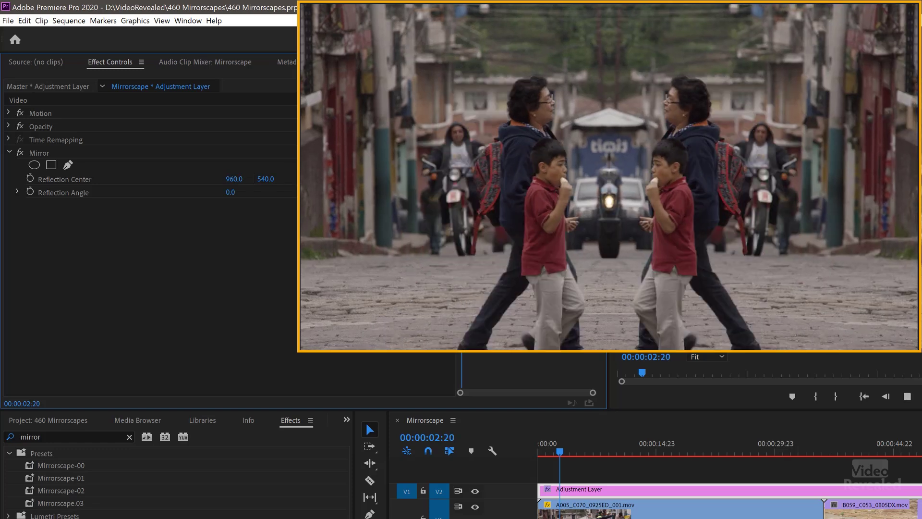
key("space")
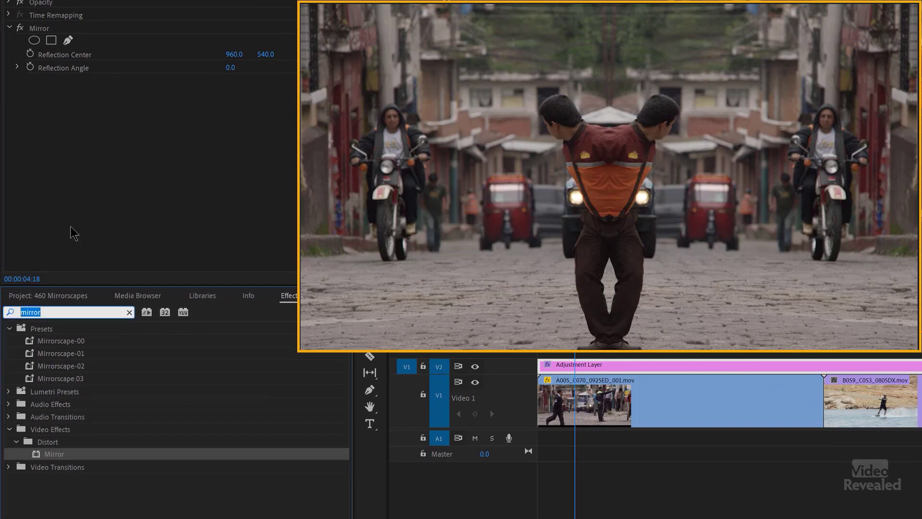
- Search 'flip' and add Transform > Horizontal Flip above Mirror in Effect Controls
type("flip")
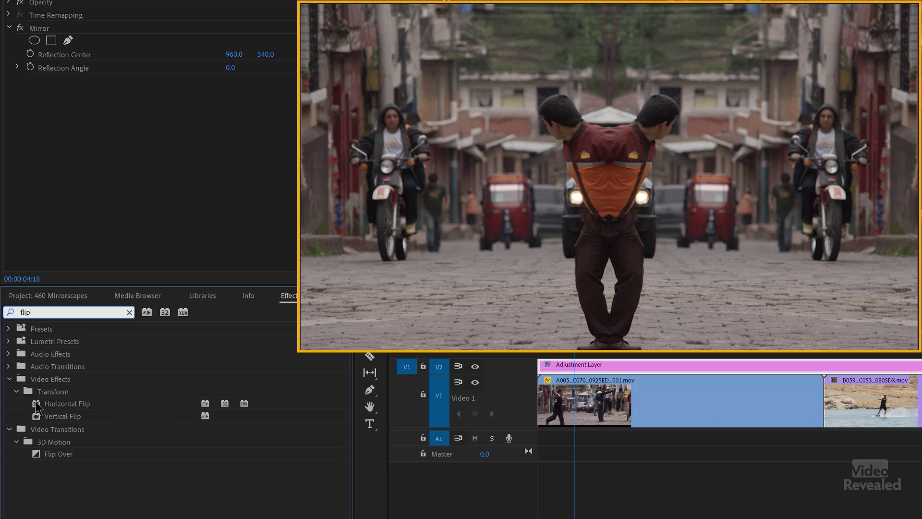
left_click_drag(36, 403, 37, 64)
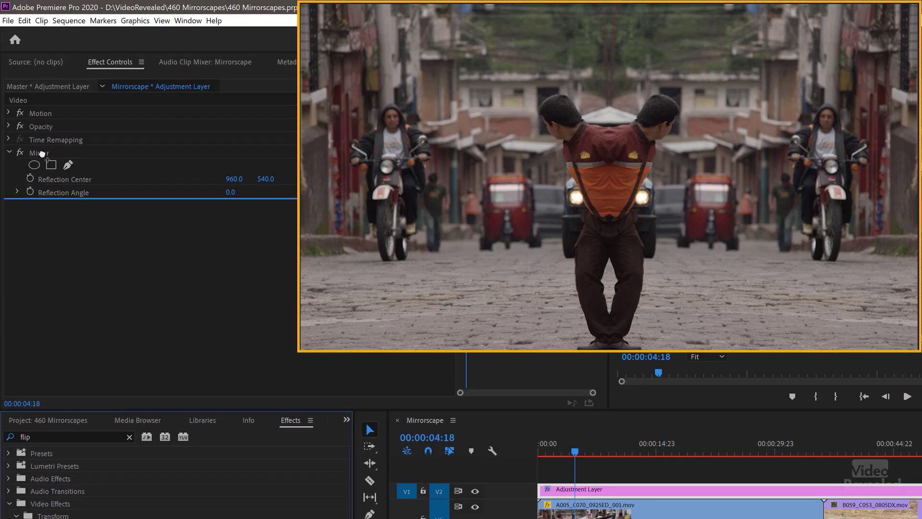
mouse_move(42, 150)
left_mouse_down()
mouse_move(42, 165)
mouse_move(43, 149)
left_mouse_up()
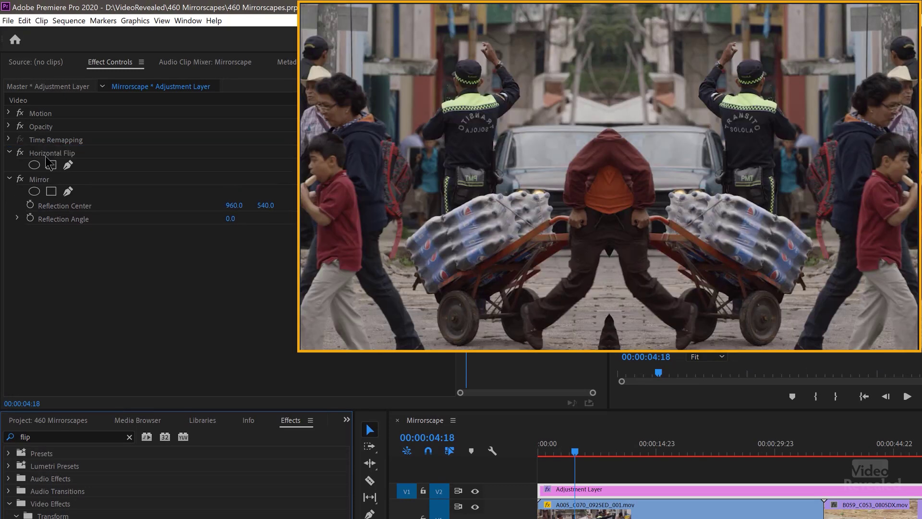
- Toggle Horizontal Flip and Mirror on and off during playback to compare the mirrored halves
left_click(20, 154)
left_click(20, 153)
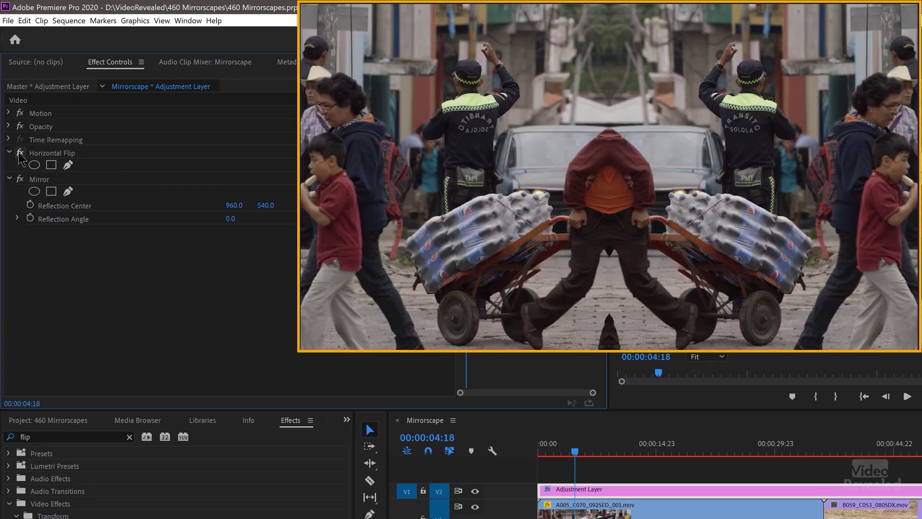
key("space")
key("space")
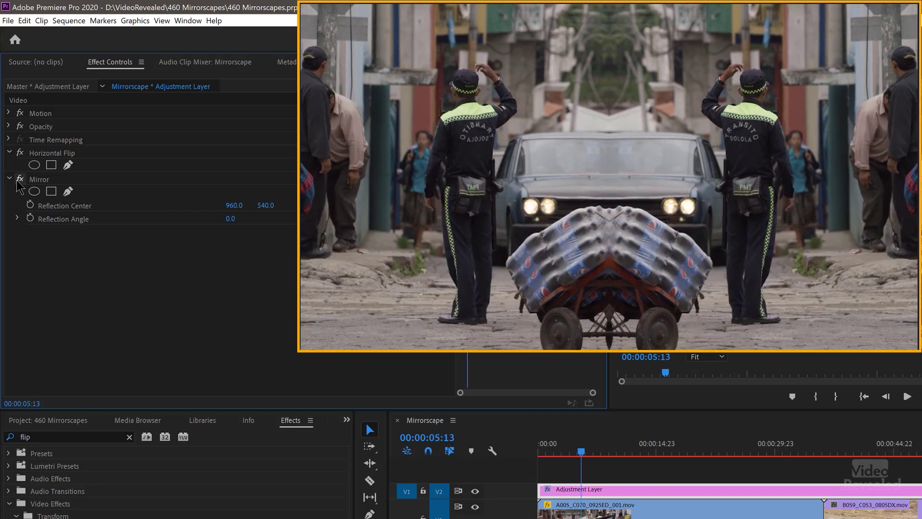
left_click(20, 180)
key("space")
key("space")
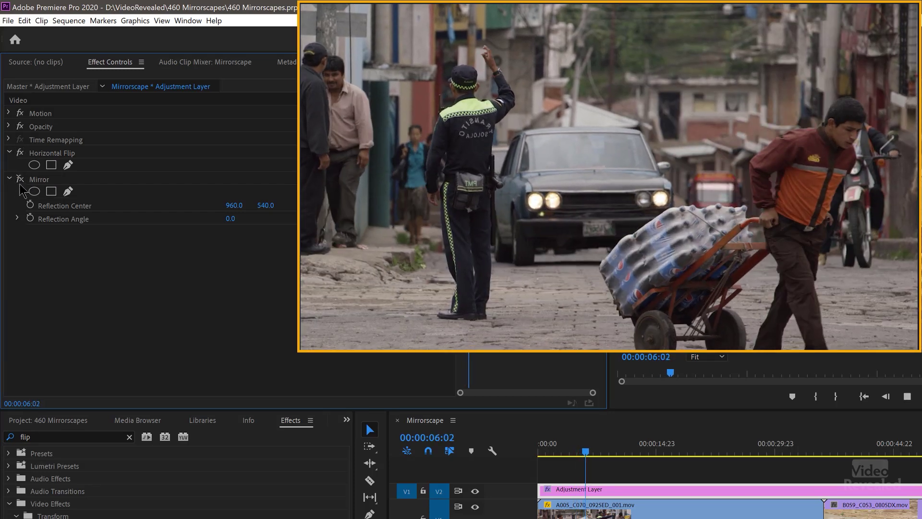
left_click(19, 154)
left_click(20, 153)
left_click(20, 153)
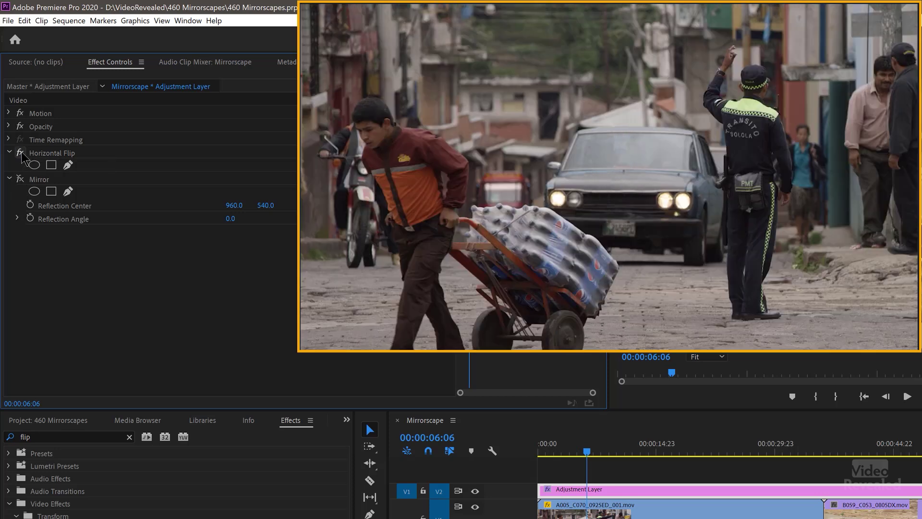
left_click(19, 153)
left_click(20, 179)
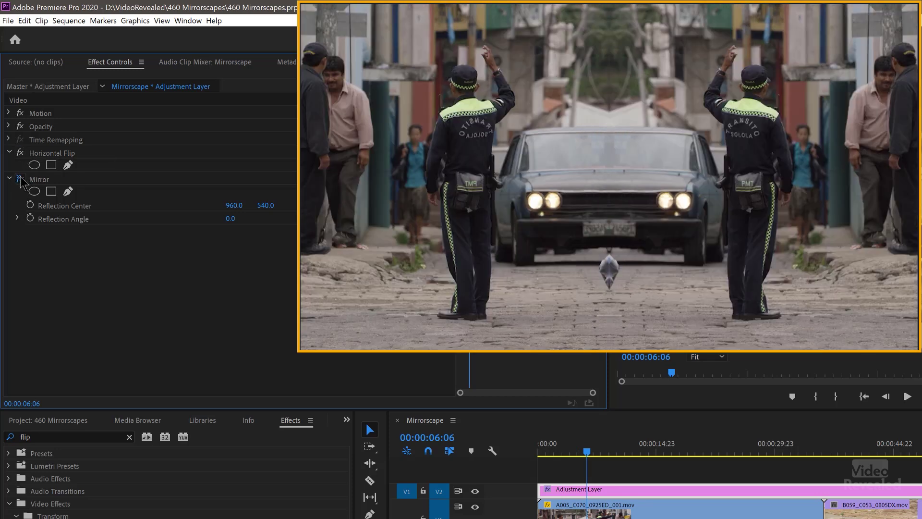
left_click(21, 153)
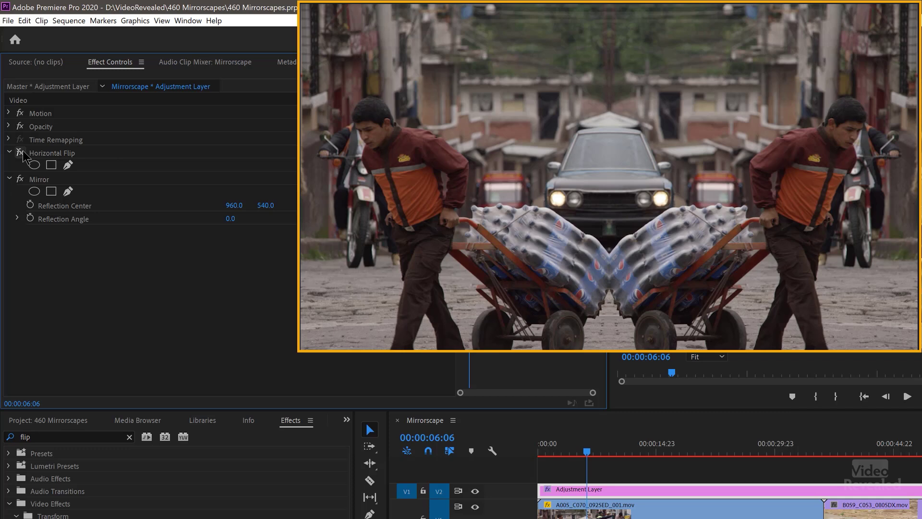
key("space")
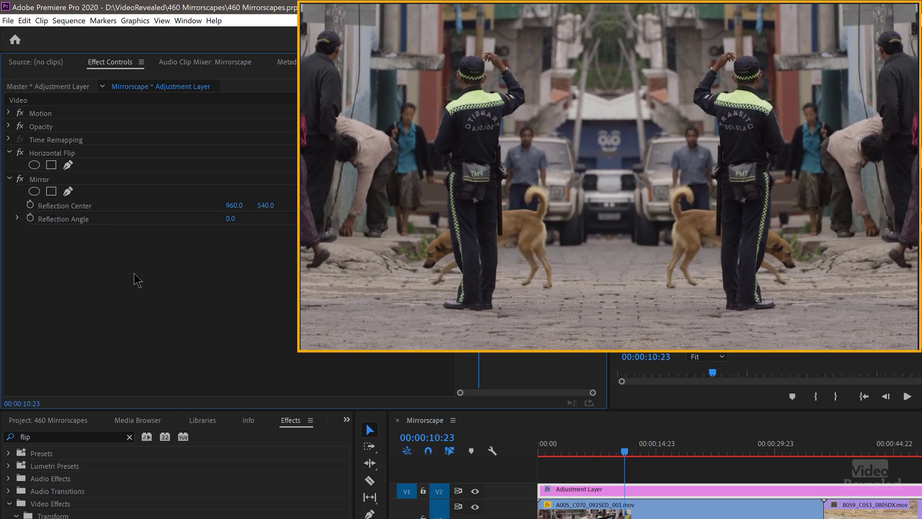
key("shift+Left")
key("shift+Left")
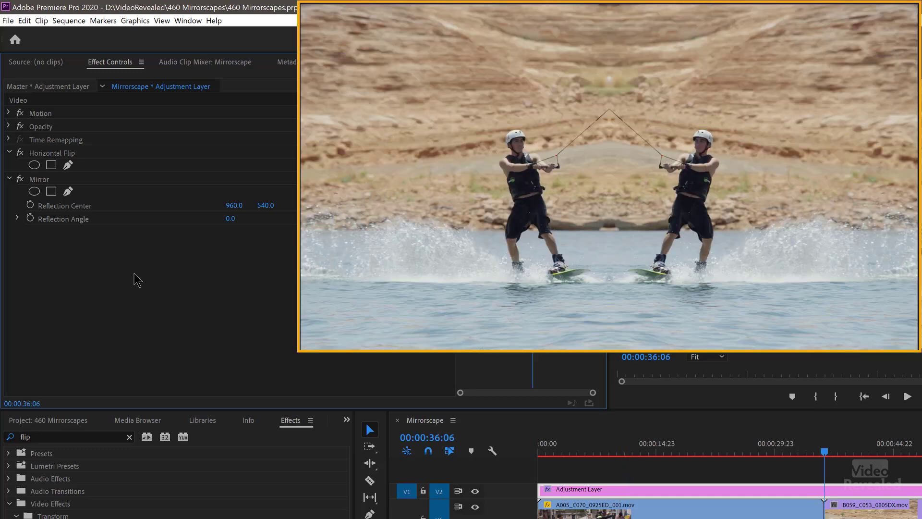
- Review the wakeboard and DJ clips, disabling Horizontal Flip briefly and re-enabling it
key("space")
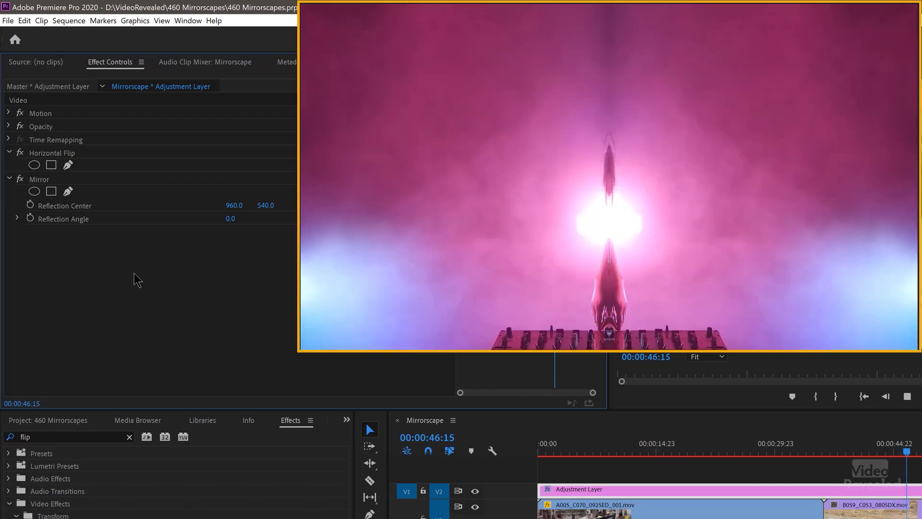
key("space")
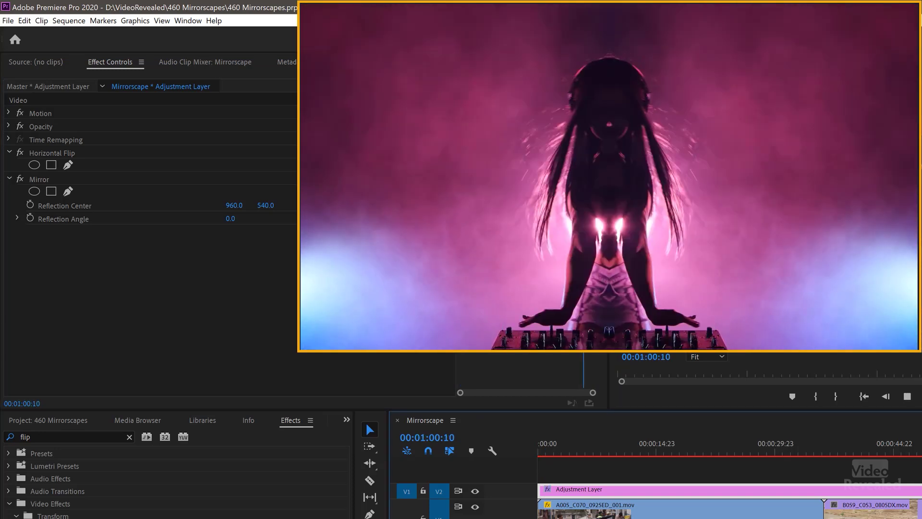
left_click(20, 153)
key("space")
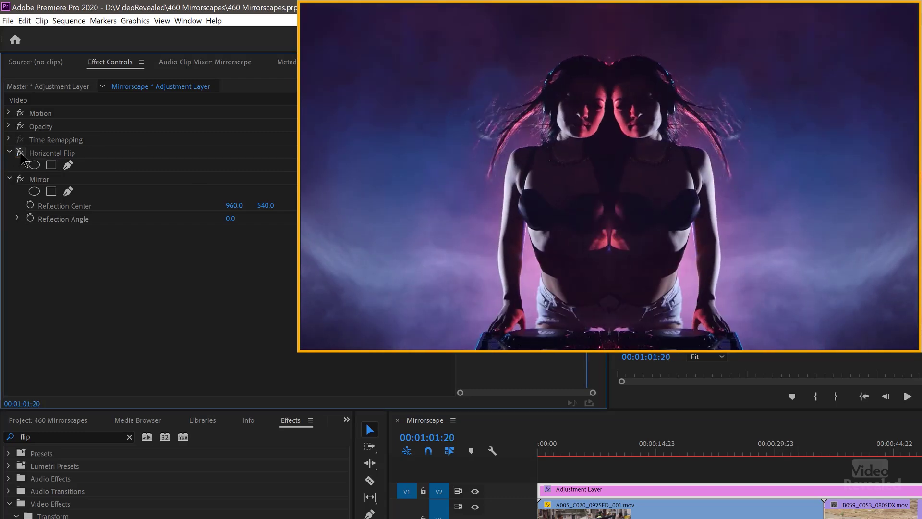
left_click(21, 153)
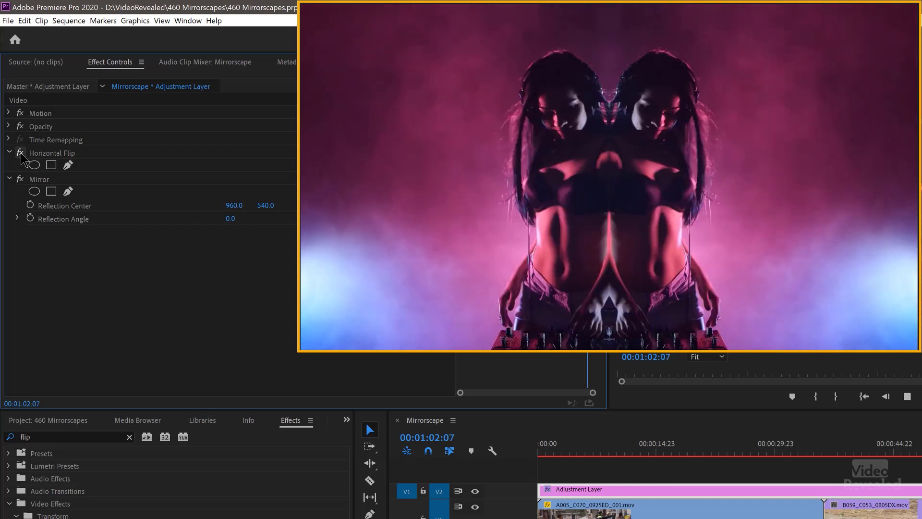
key("space")
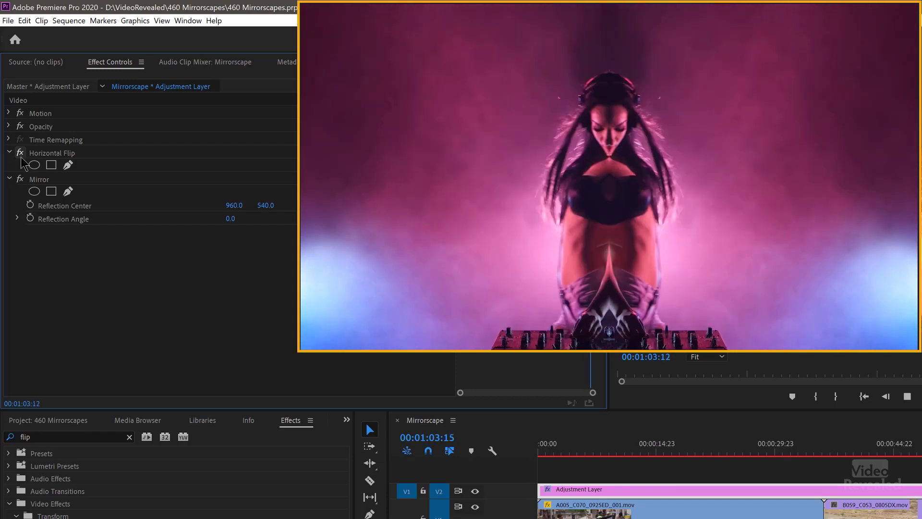
left_click_drag(761, 444, 653, 457)
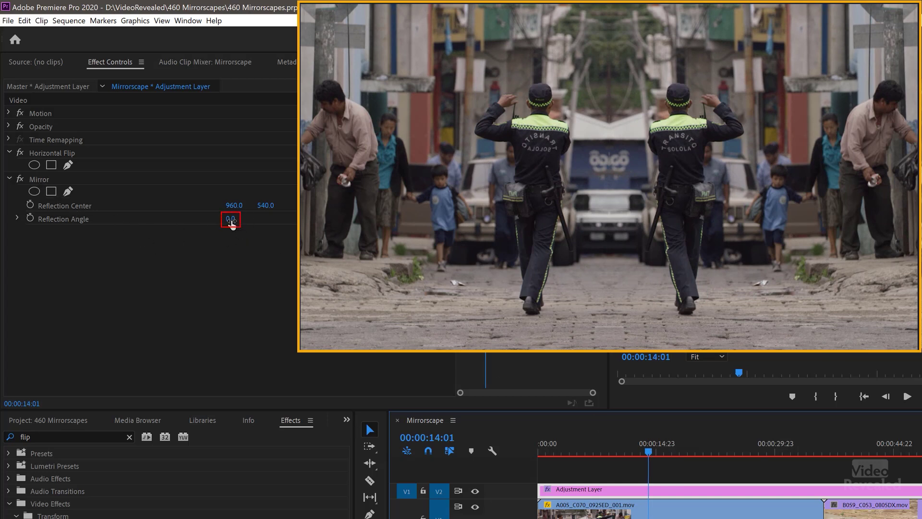
- Rotate Mirror's Reflection Angle to 90° and preview the playback
left_click_drag(232, 221, 275, 222)
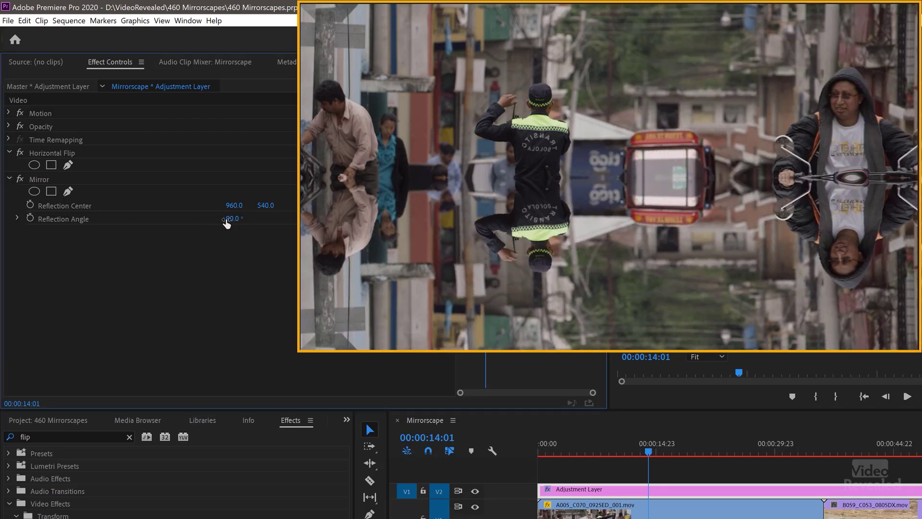
key("space")
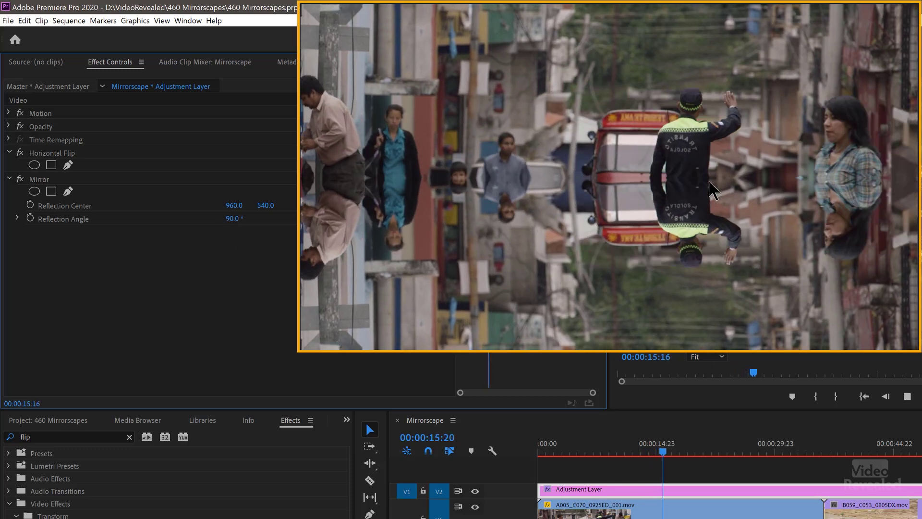
key("space")
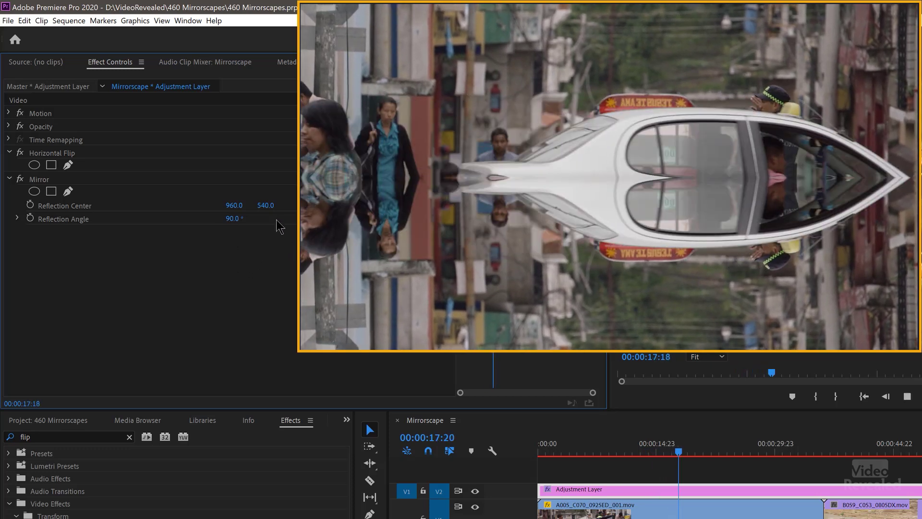
- Try a lower Reflection Center Y, return it to 540, and search Effects for 'repli'
left_click_drag(265, 207, 423, 207)
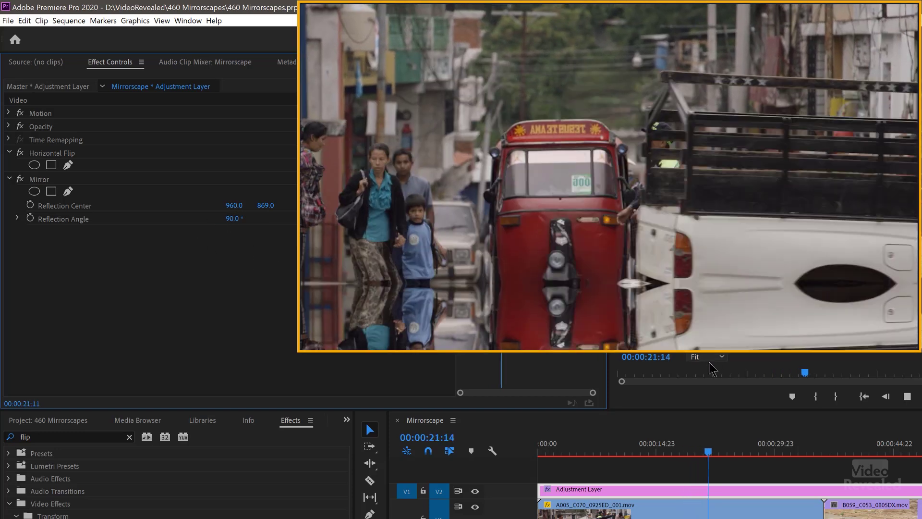
left_click(852, 452)
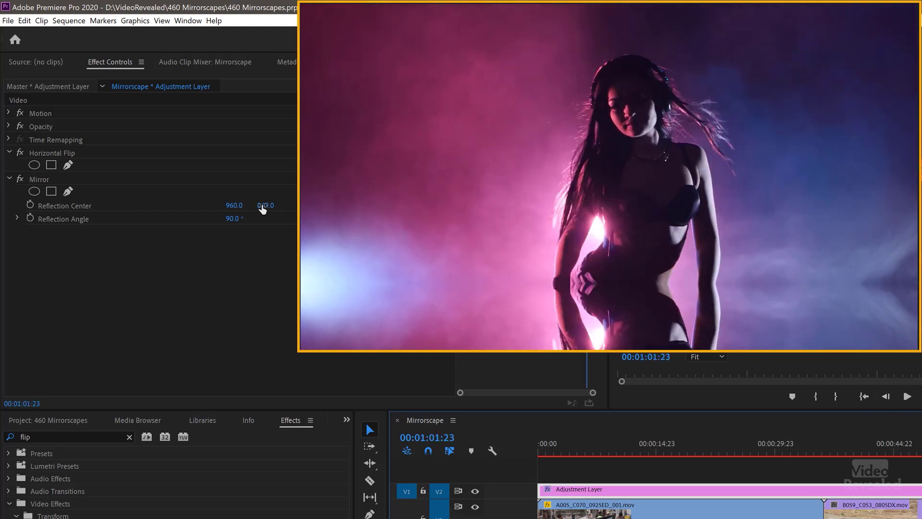
left_click_drag(262, 207, 243, 223)
key("space")
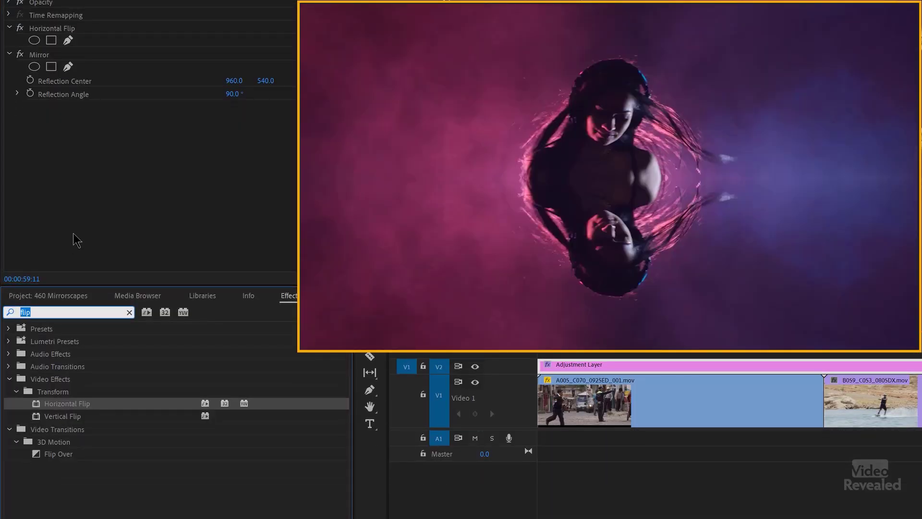
type("replic")
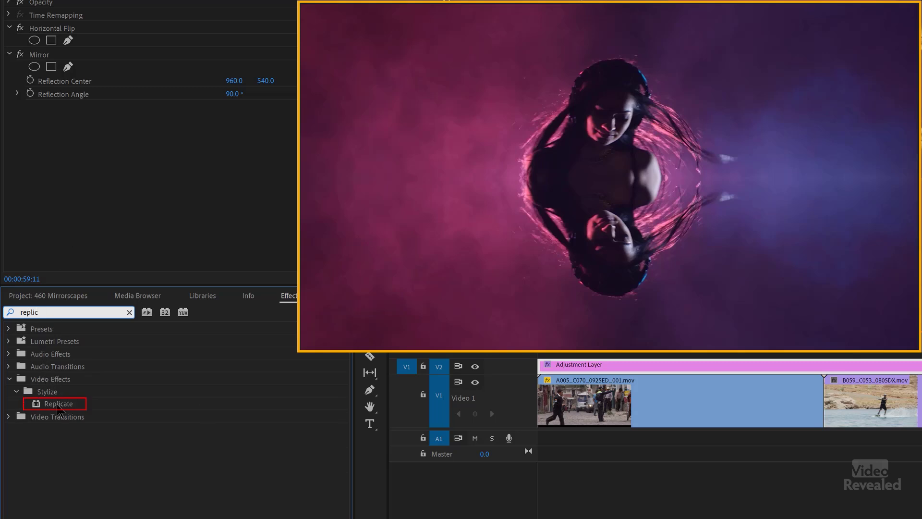
- Apply Stylize > Replicate at Count 2 to the adjustment layer and play the 2×2 tiled result
left_click_drag(57, 408, 75, 190)
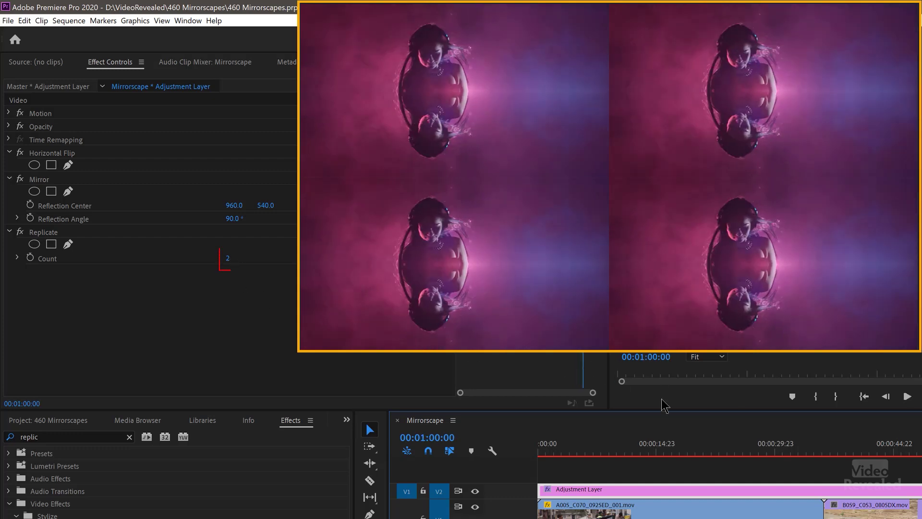
key("space")
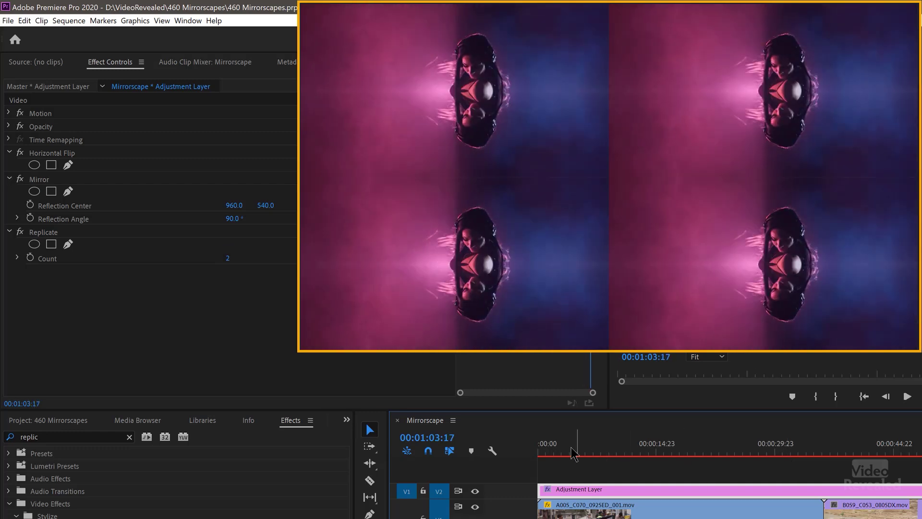
left_click_drag(572, 453, 514, 462)
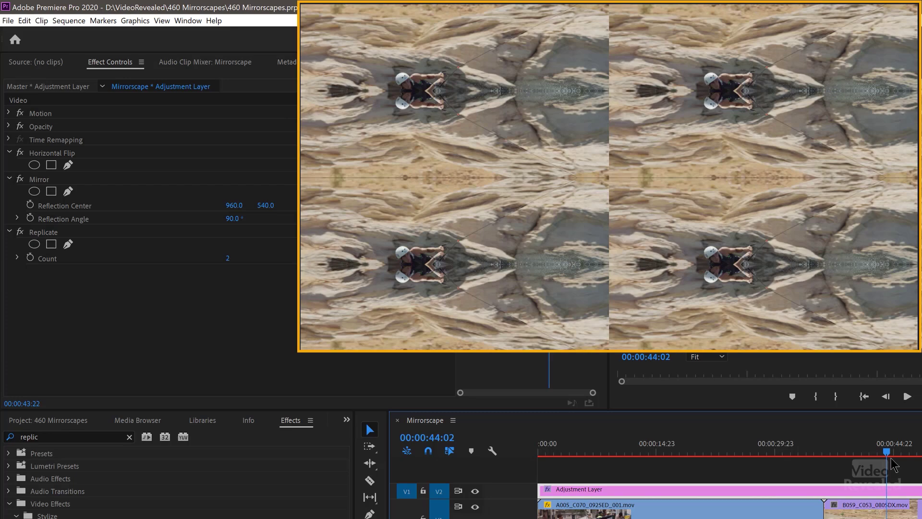
left_click_drag(891, 463, 918, 463)
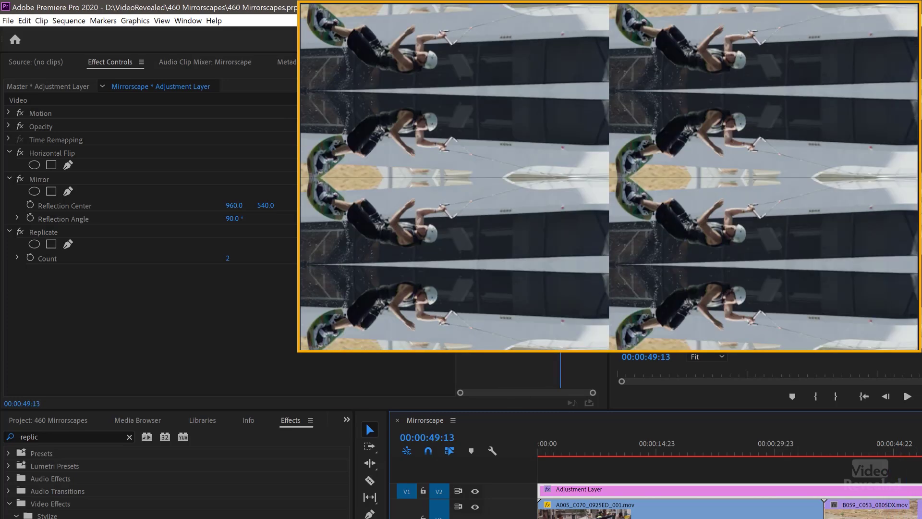
mouse_move(919, 463)
left_mouse_down()
mouse_move(901, 463)
mouse_move(920, 464)
left_mouse_up()
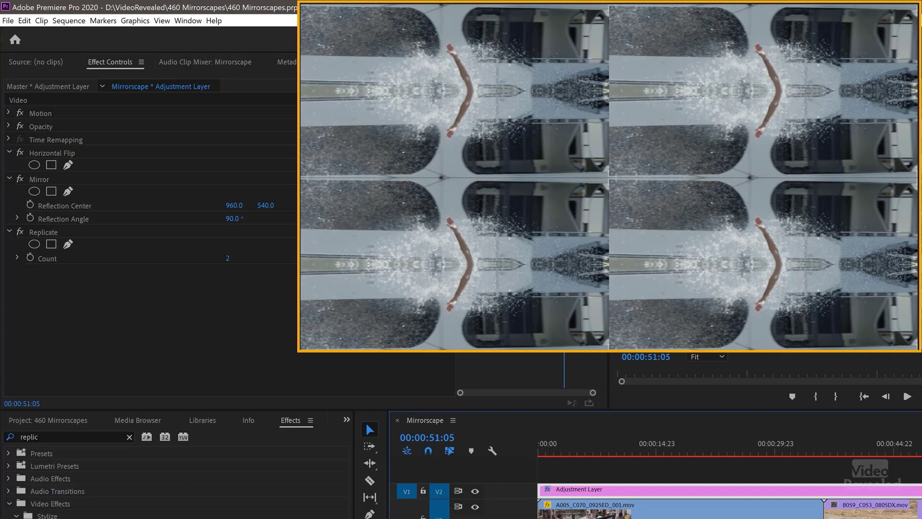
key("j")
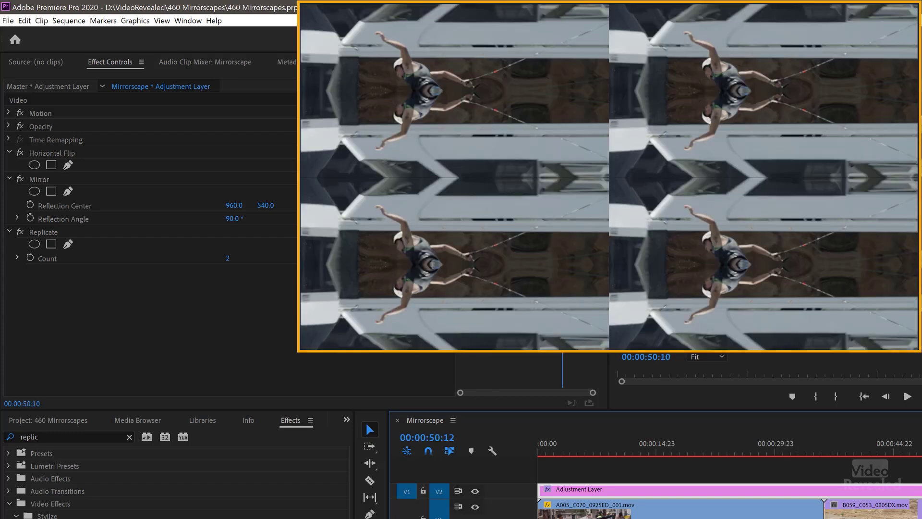
key("Right")
key("Right")
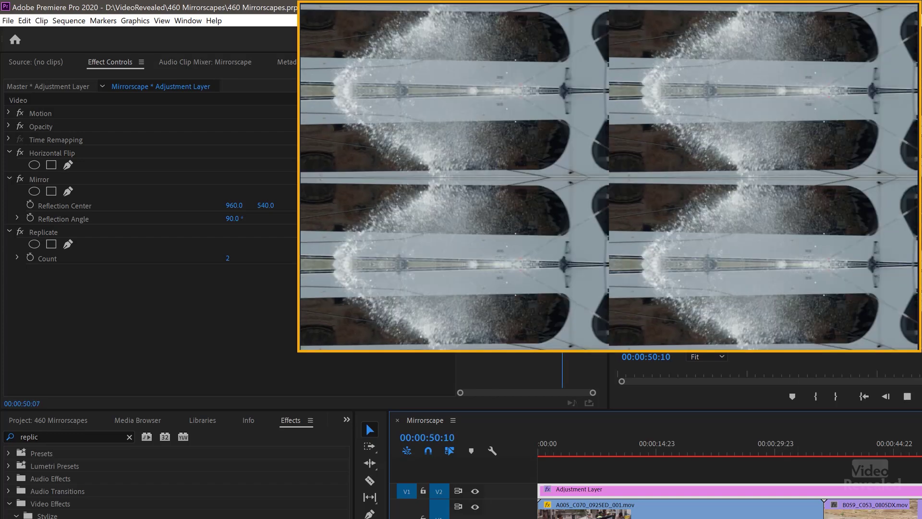
key("k")
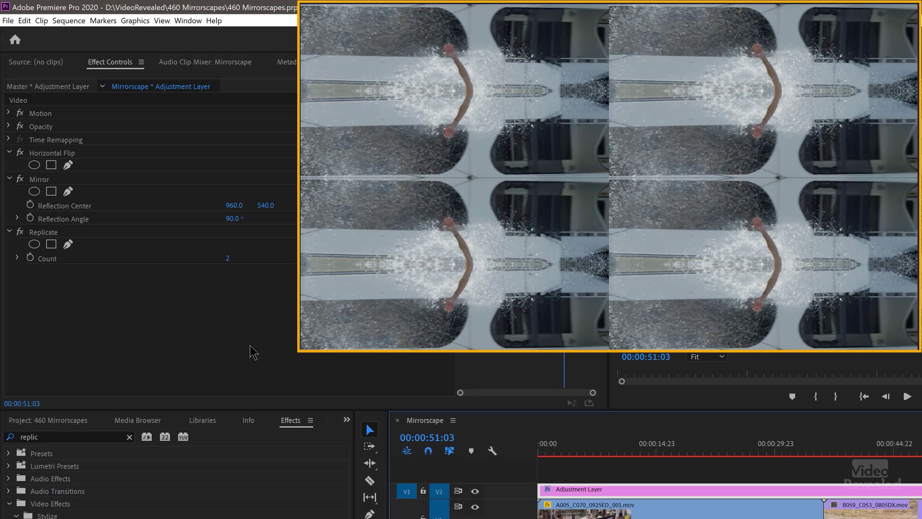
left_click(19, 231)
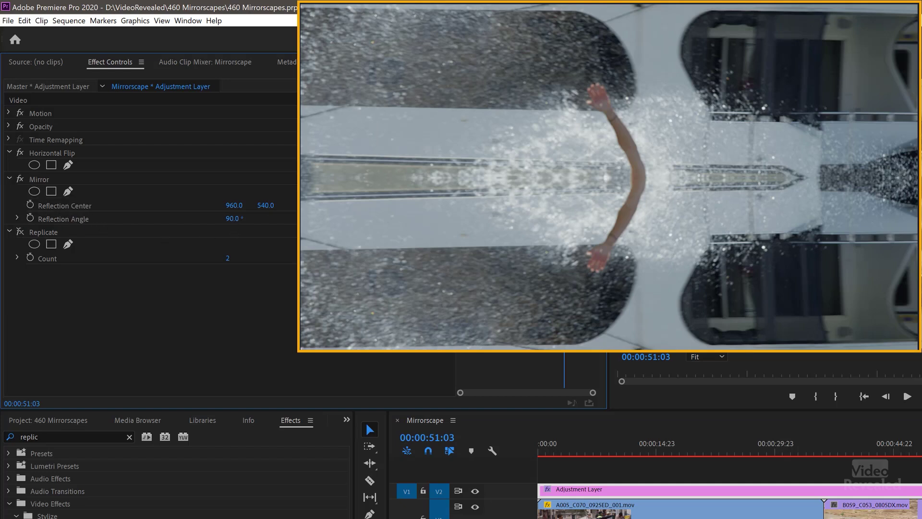
- Reset Mirror's Reflection Angle to 0° and move back to the police officer shot
left_click(232, 218)
type("0")
key("Return")
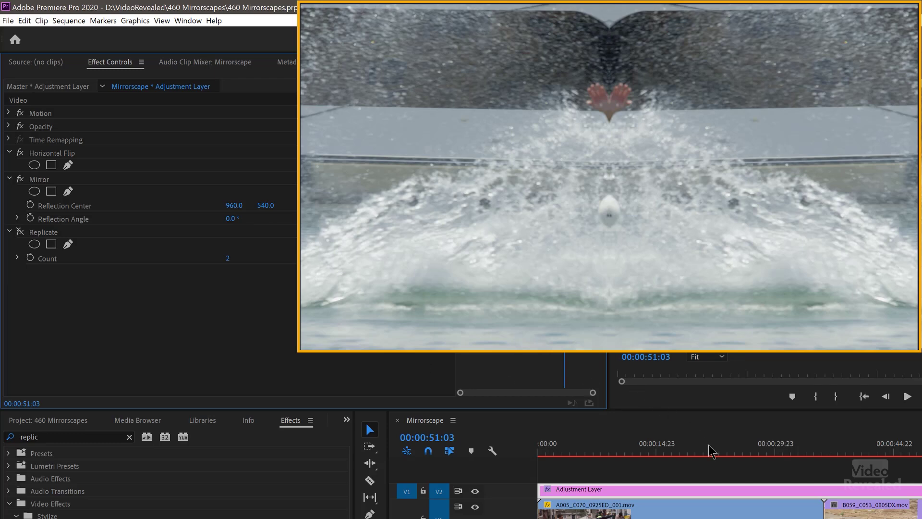
left_click_drag(750, 452, 630, 458)
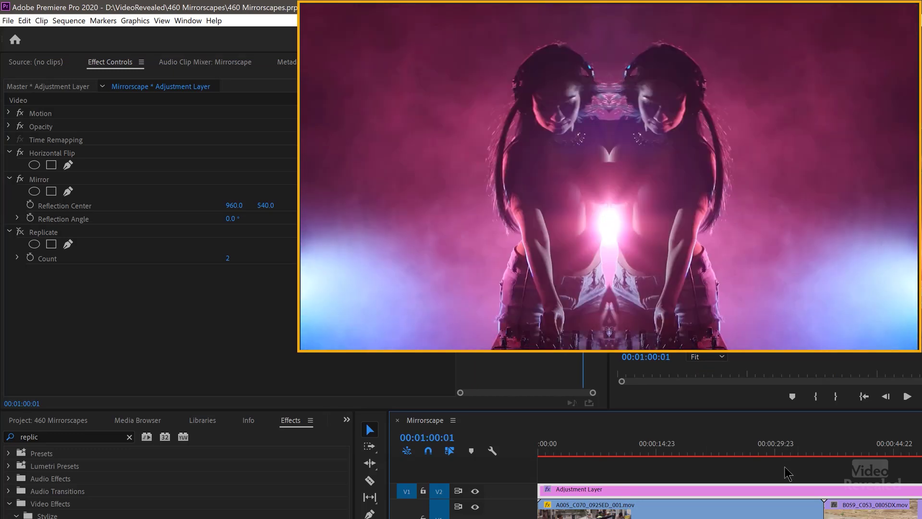
- Search '3d', apply Perspective > Basic 3D to the adjustment layer, and set Swivel to 59°
left_click(22, 436)
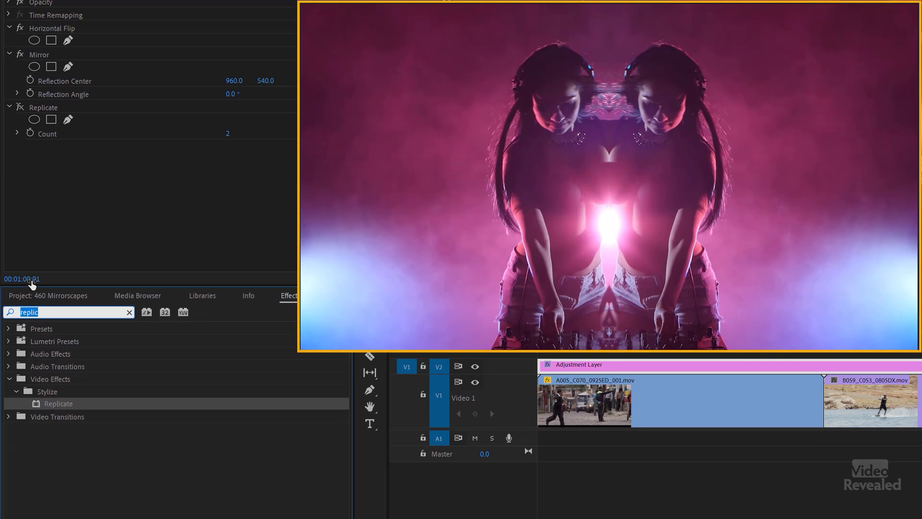
type("3d")
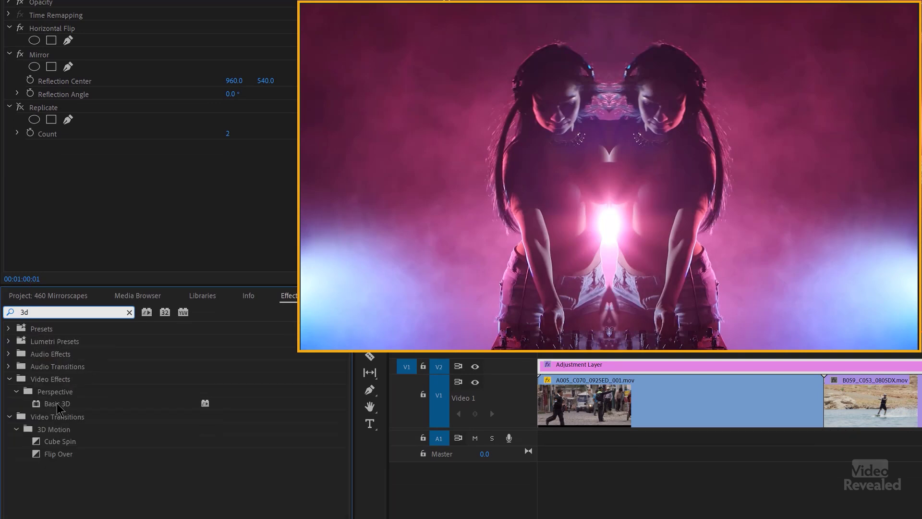
left_click_drag(57, 407, 57, 34)
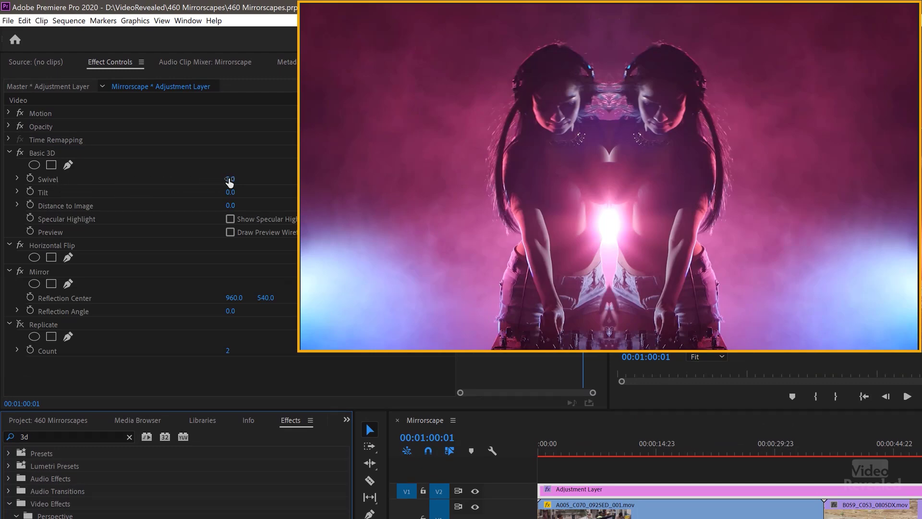
left_click_drag(229, 182, 257, 181)
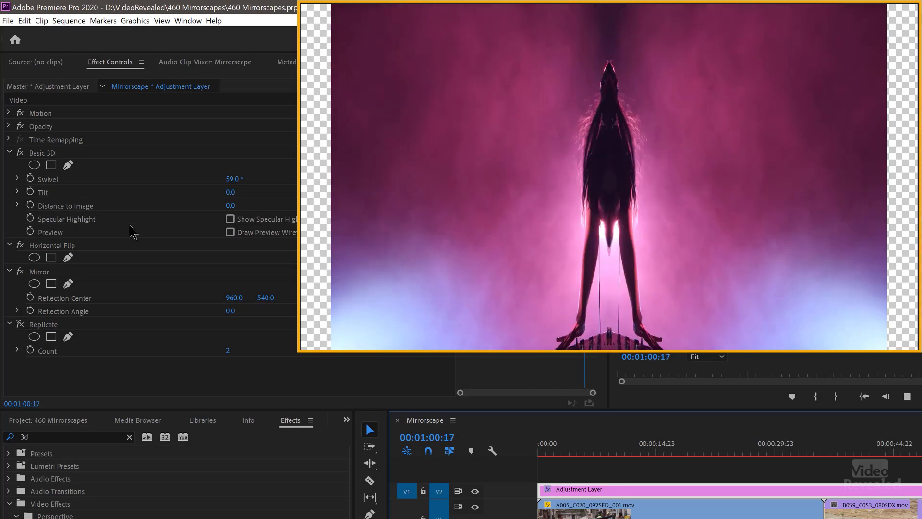
key("space")
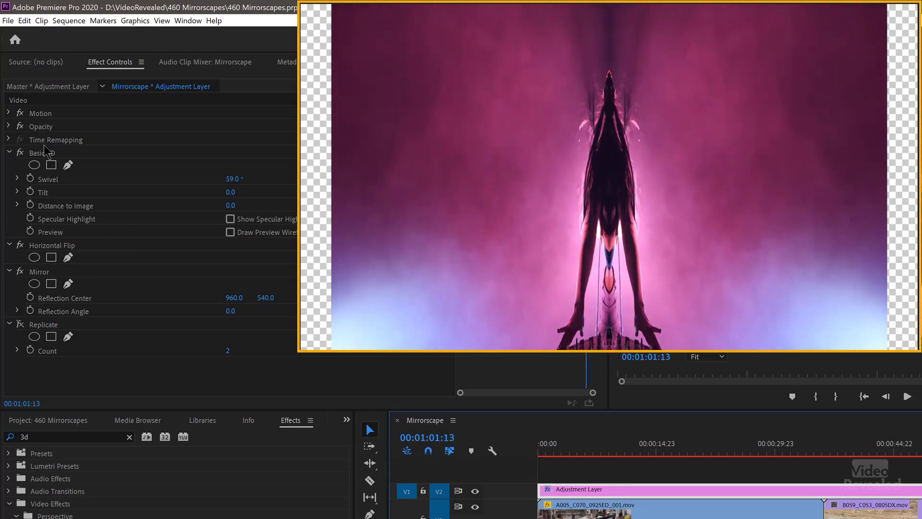
- Move Basic 3D down the effect stack so it sits after Mirror
left_click_drag(47, 153, 55, 207)
left_click_drag(55, 244, 54, 256)
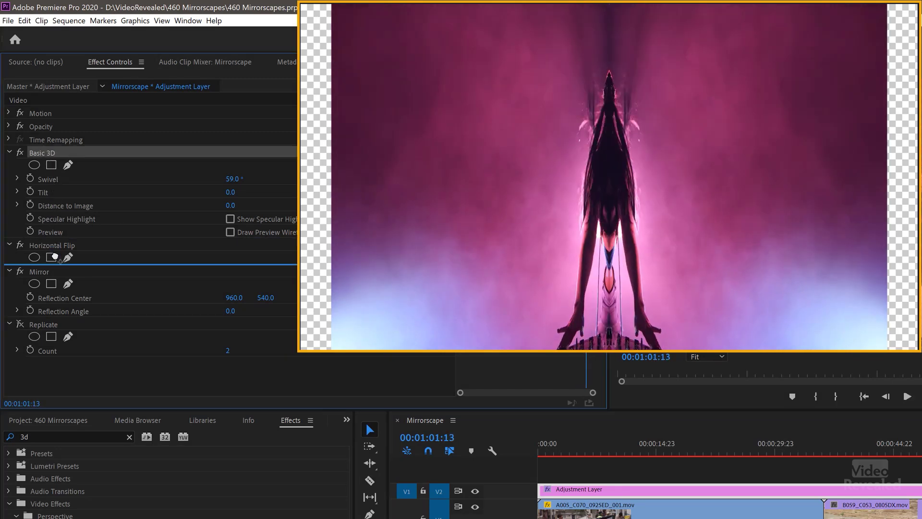
left_click_drag(55, 288, 57, 324)
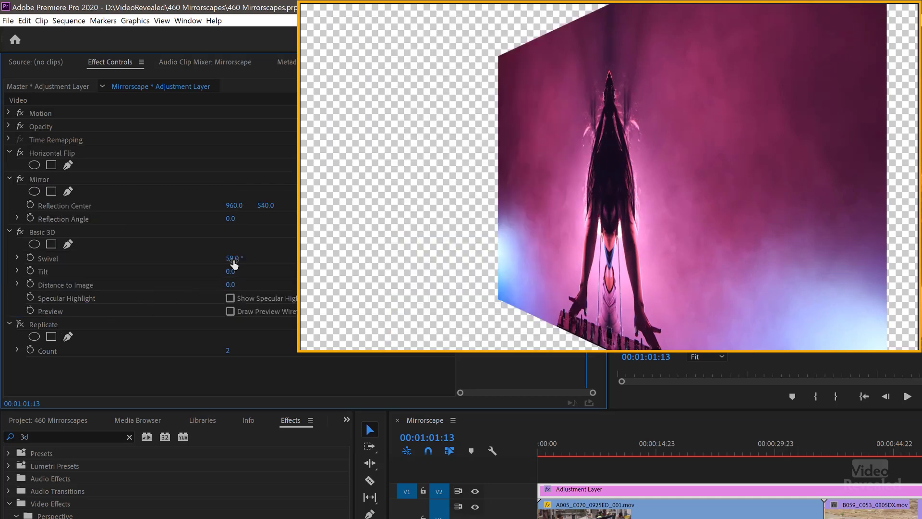
- Set Basic 3D Swivel to -22°, turn on the specular highlight, and play back the result
left_click_drag(233, 264, 184, 263)
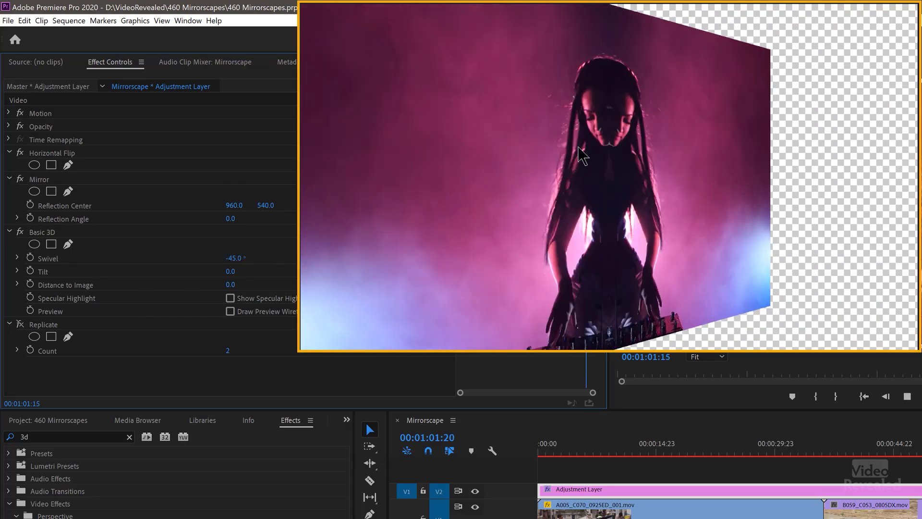
key("space")
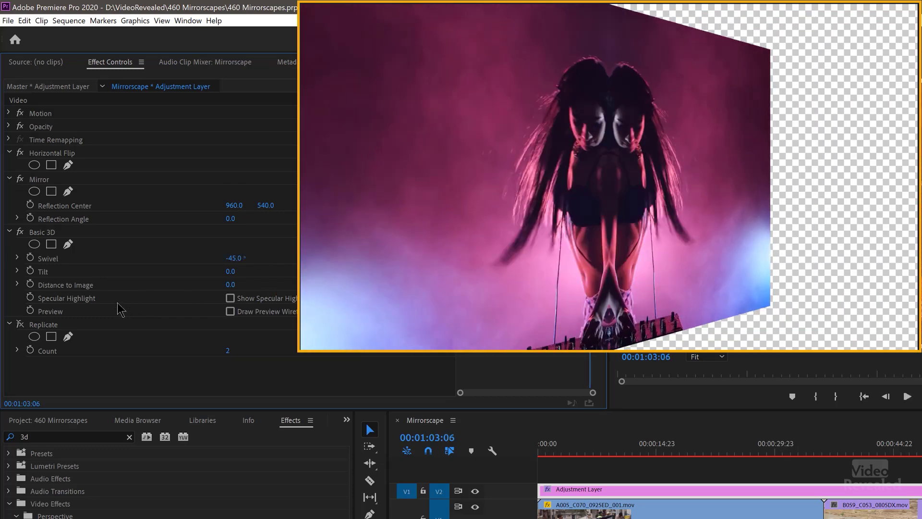
left_click(230, 298)
mouse_move(230, 259)
left_mouse_down()
mouse_move(280, 258)
mouse_move(241, 259)
left_mouse_up()
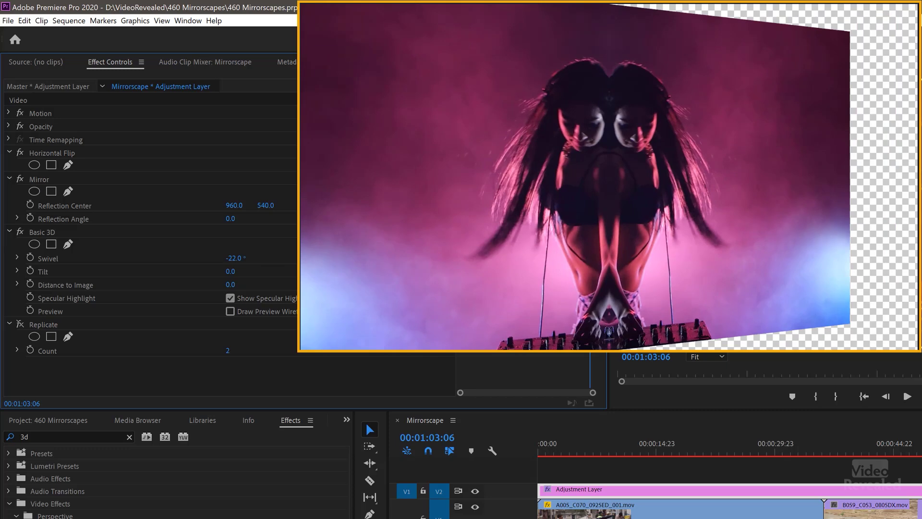
key("space")
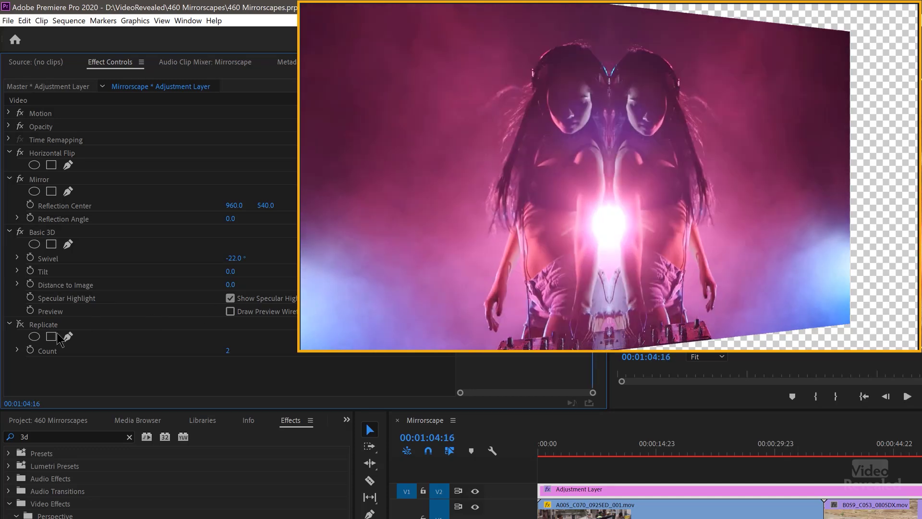
- Tile the image 2x2 with Replicate, swivel Basic 3D to -33°, and show empty areas black
left_click(20, 324)
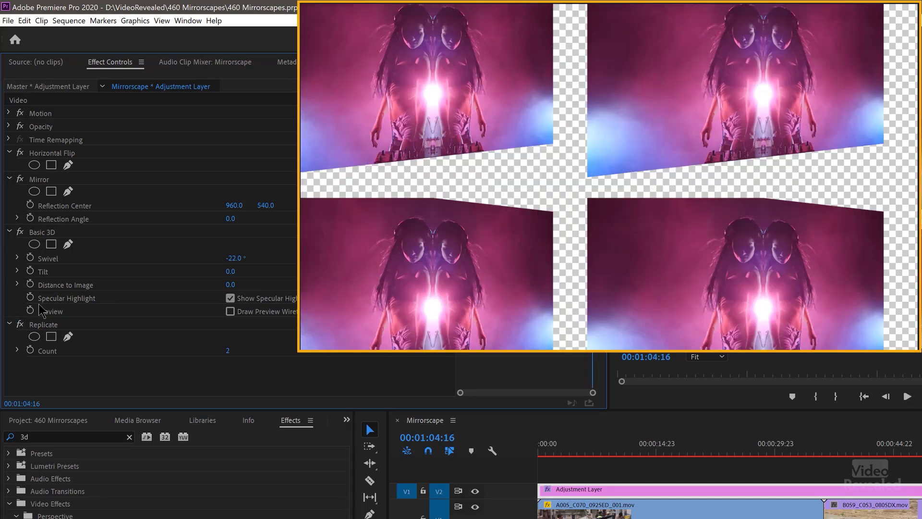
mouse_move(237, 260)
left_mouse_down()
mouse_move(269, 261)
mouse_move(240, 261)
left_mouse_up()
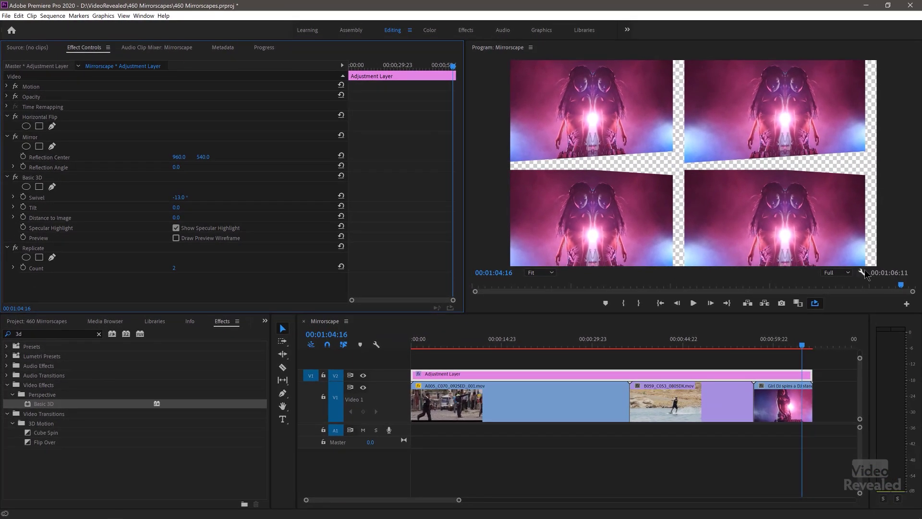
left_click(862, 272)
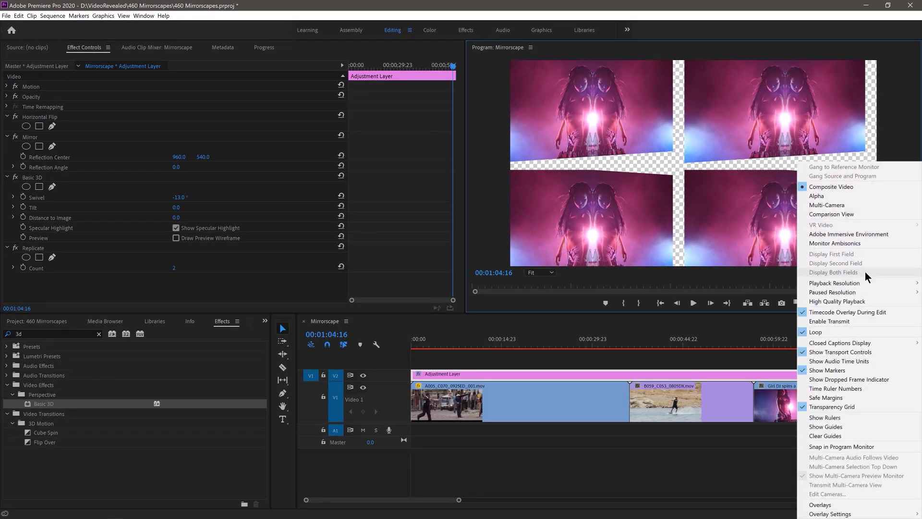
left_click(850, 407)
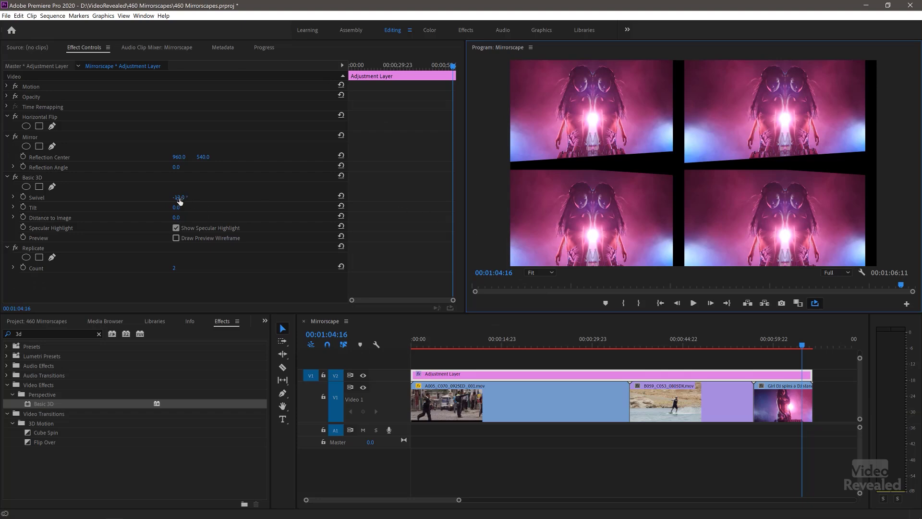
mouse_move(179, 201)
left_mouse_down()
mouse_move(207, 201)
mouse_move(172, 200)
left_mouse_up()
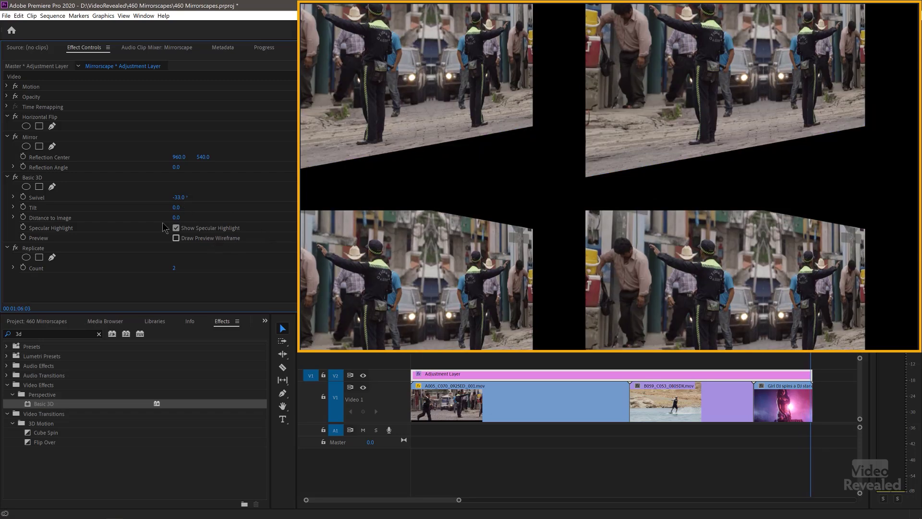
- Set the Replicate Count to 3 for a 3x3 grid
left_click(174, 269)
type("3")
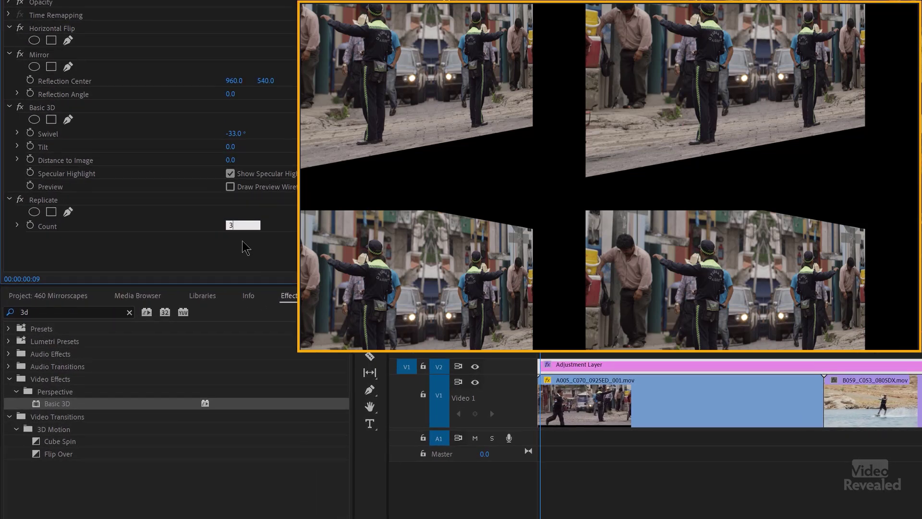
key("Return")
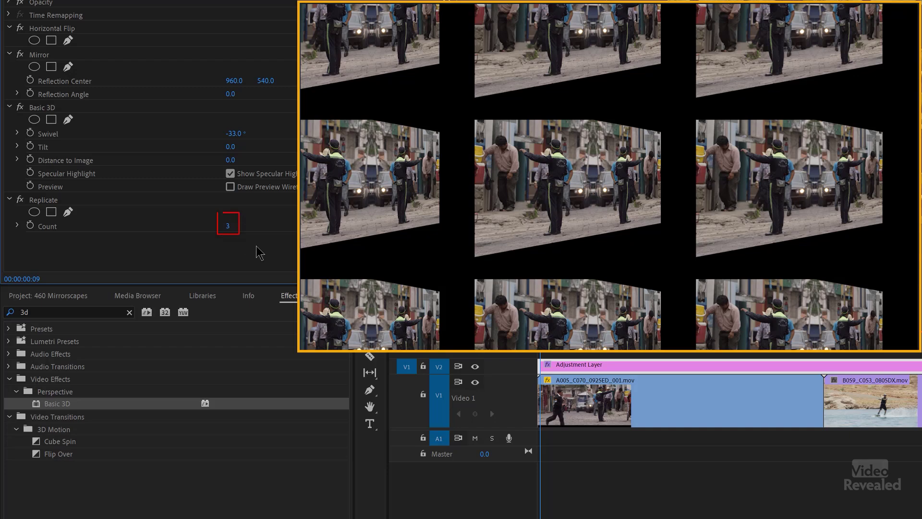
- Preview the 3x3 grid playing over the wakeboard clip around 40 s
left_click(855, 356)
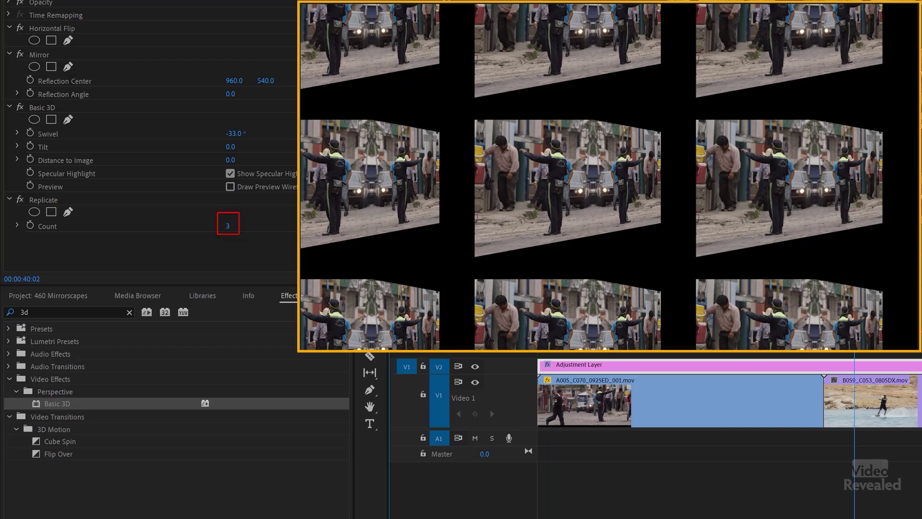
key("space")
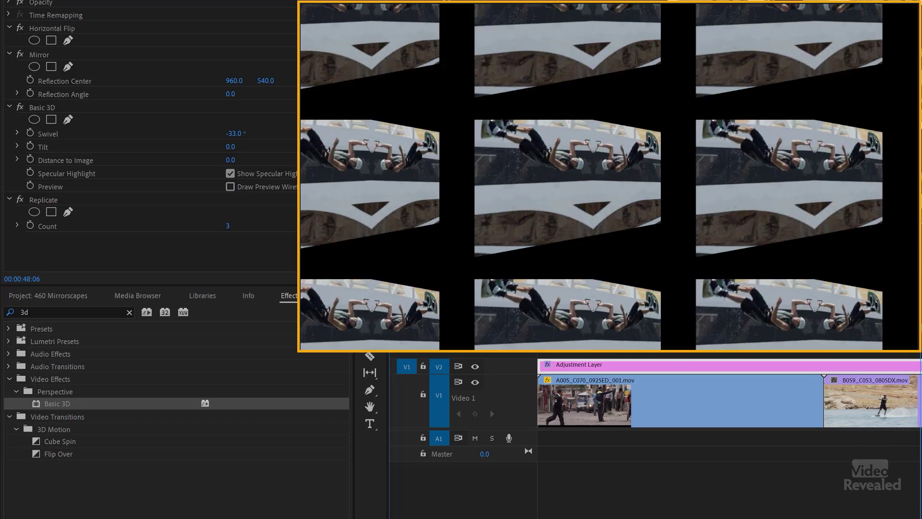
key("space")
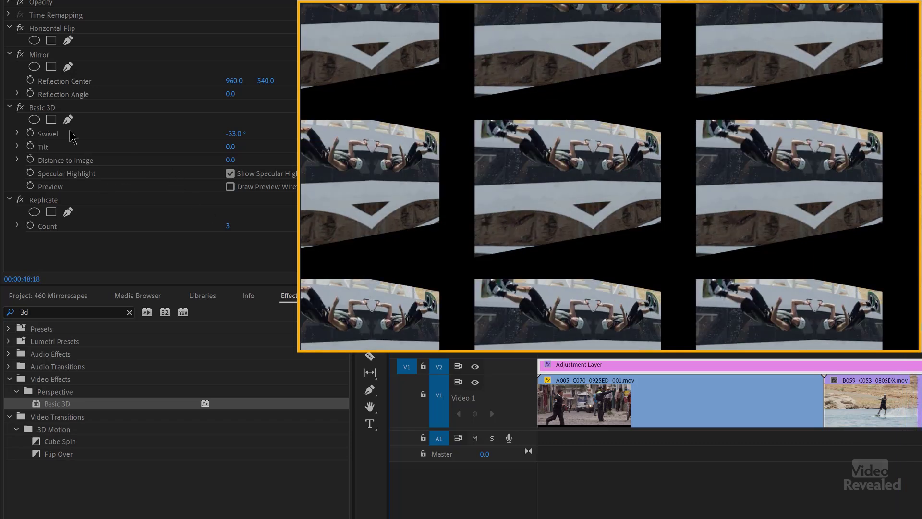
- Disable the Basic 3D effect and set the Replicate Count back to 2
left_click(21, 107)
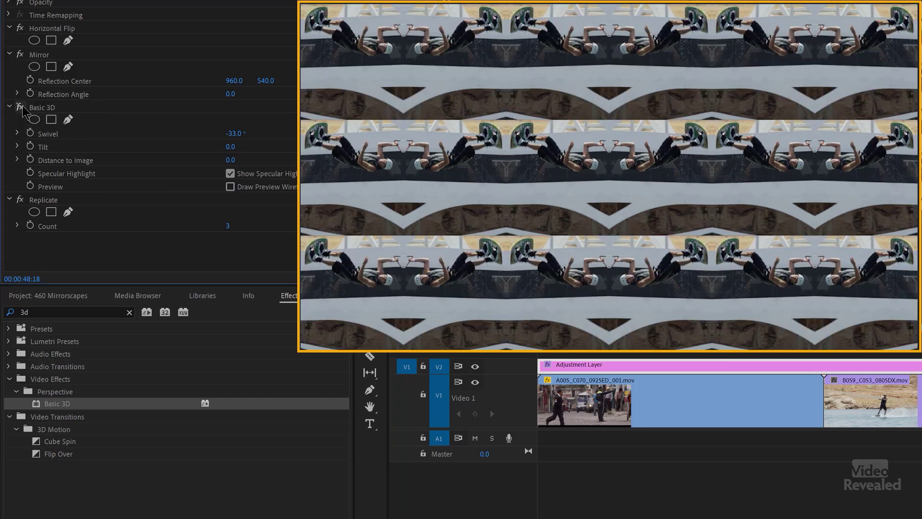
left_click(228, 226)
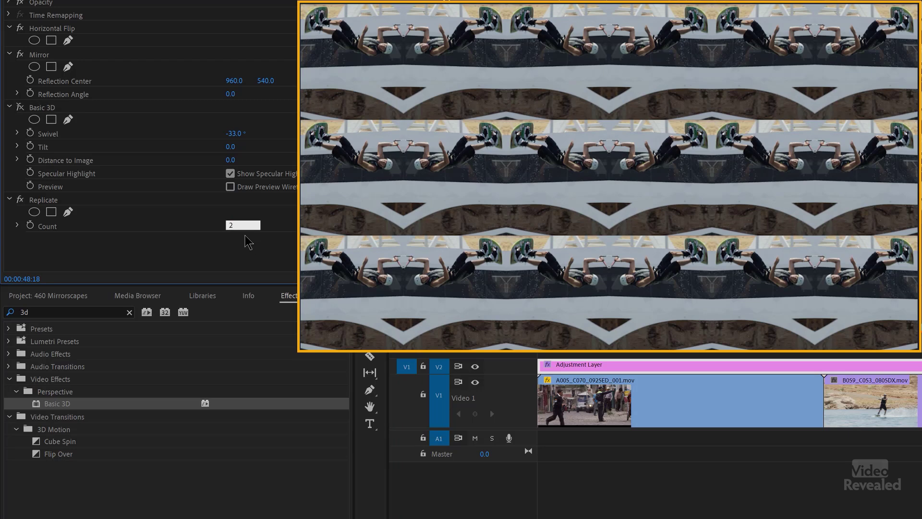
type("2")
key("Return")
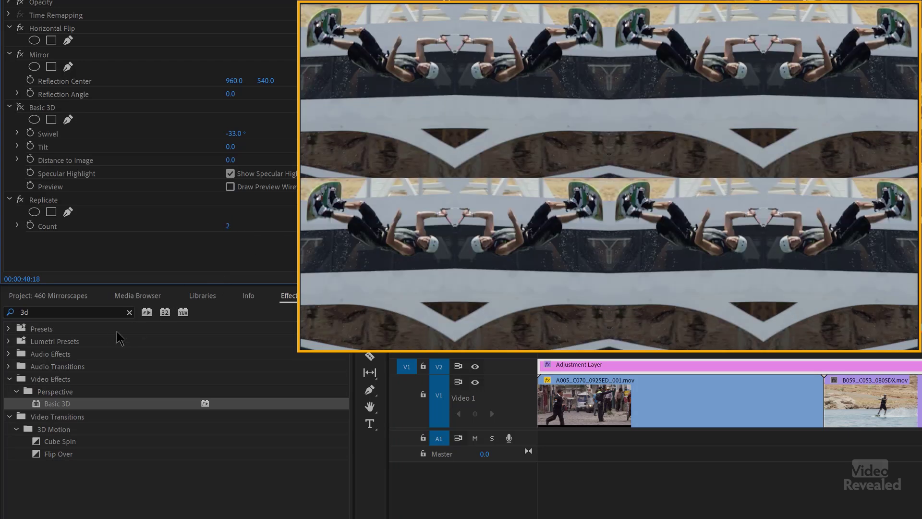
- Add a Transform effect to the adjustment layer, placed above Mirror
left_click(61, 311)
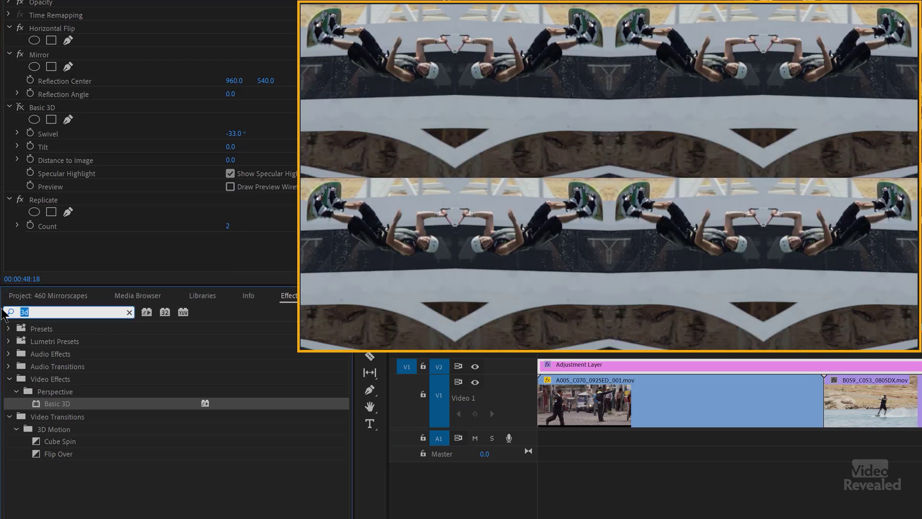
type("transfo")
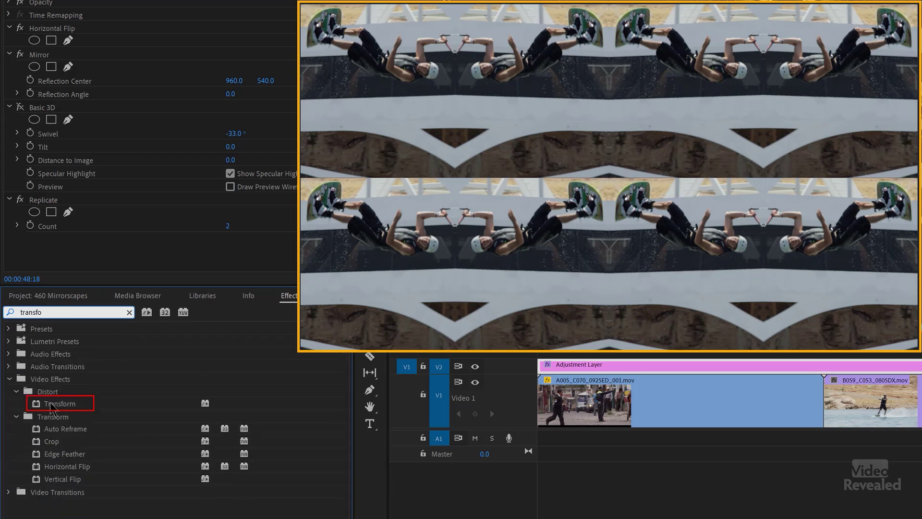
left_click_drag(52, 408, 40, 103)
left_click_drag(44, 57, 45, 54)
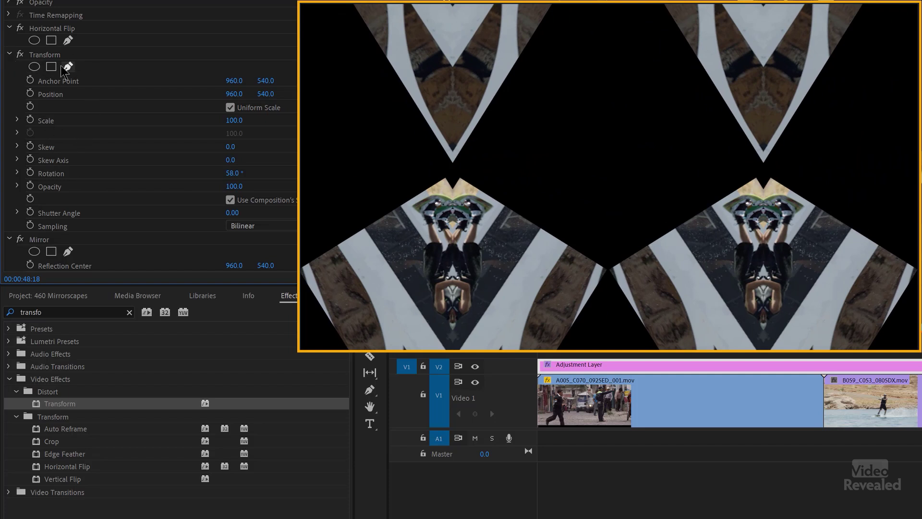
- Move Transform below Mirror and scrub its Rotation so the mirrored tiles tilt
scroll(67, 41, "down", 3)
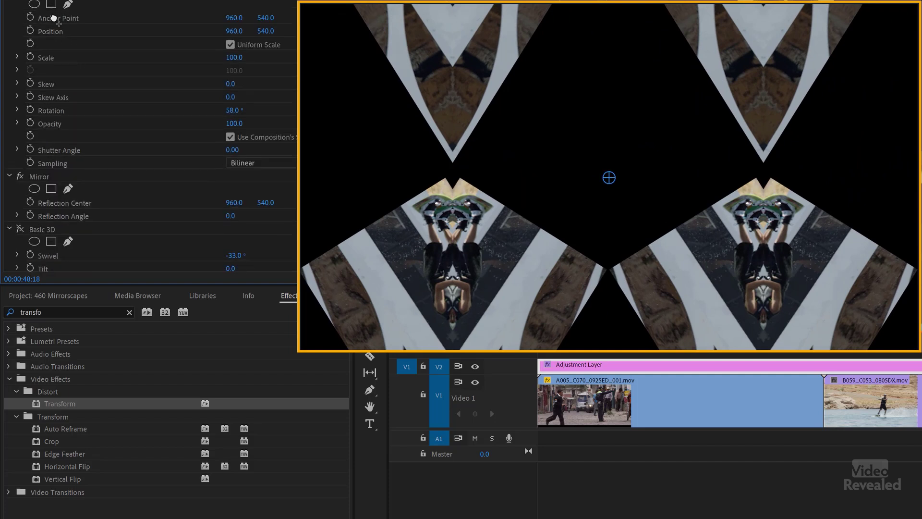
left_click_drag(54, 18, 64, 219)
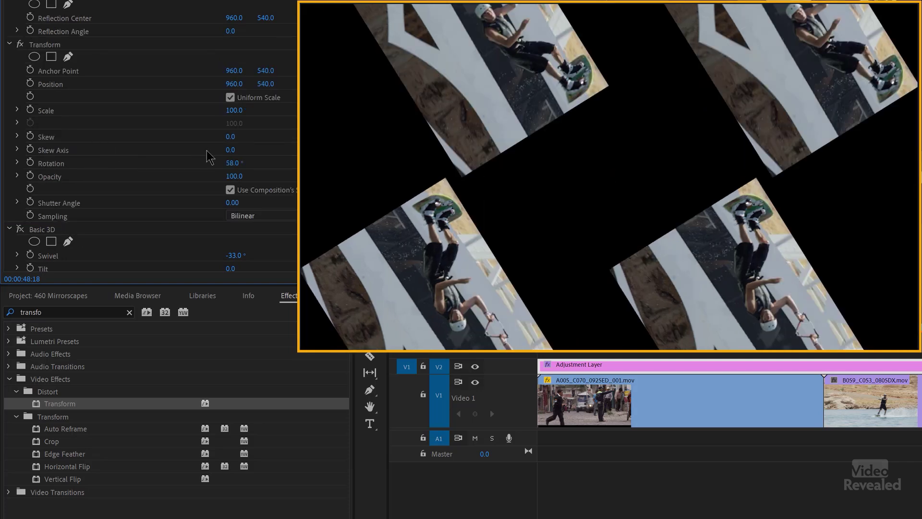
left_click_drag(234, 168, 205, 168)
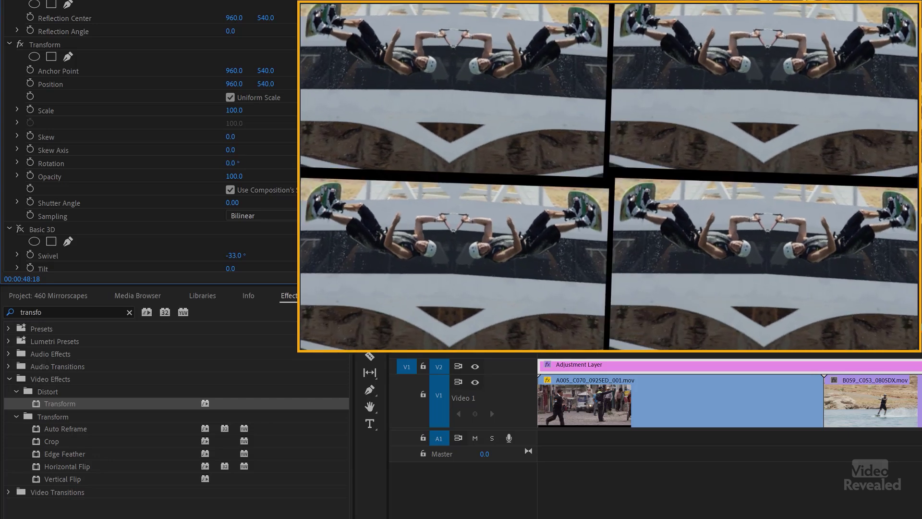
left_click_drag(231, 163, 232, 163)
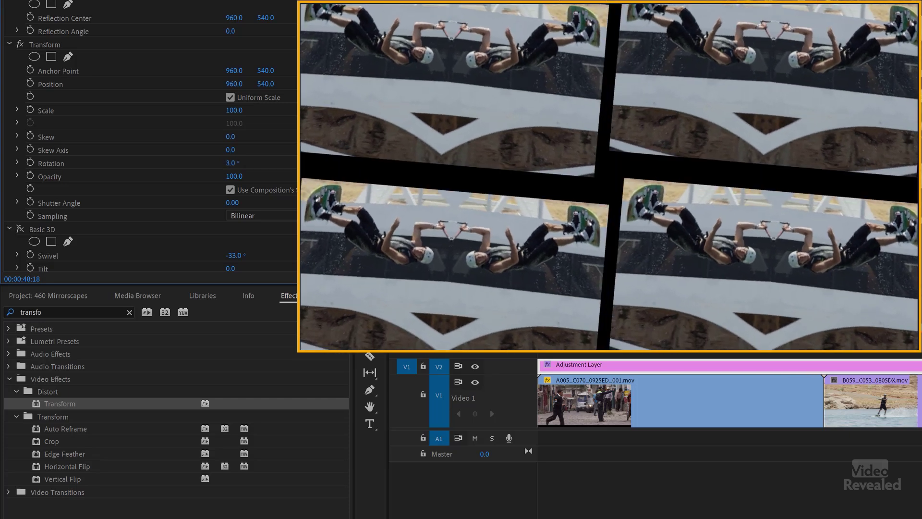
- Turn off Replicate, then set Transform Scale to 326 and Rotation to -313°
scroll(94, 207, "down", 4)
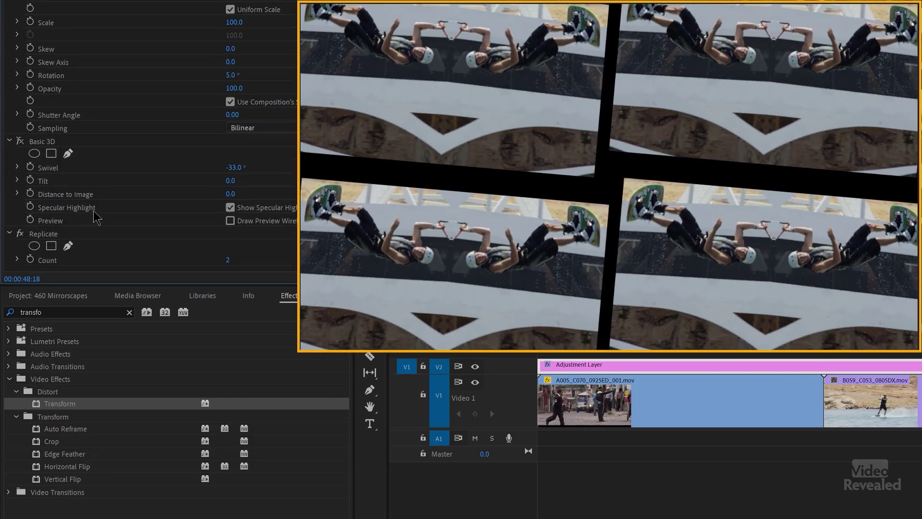
left_click(20, 212)
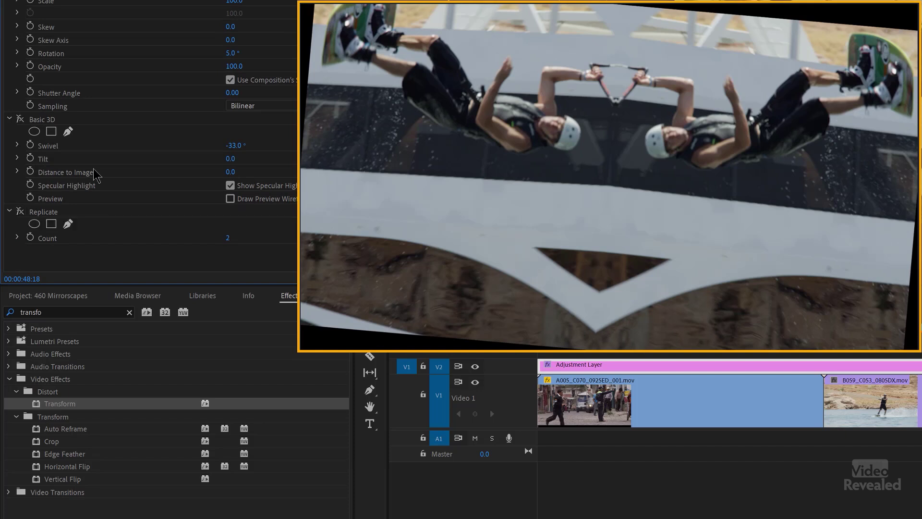
scroll(119, 153, "up", 3)
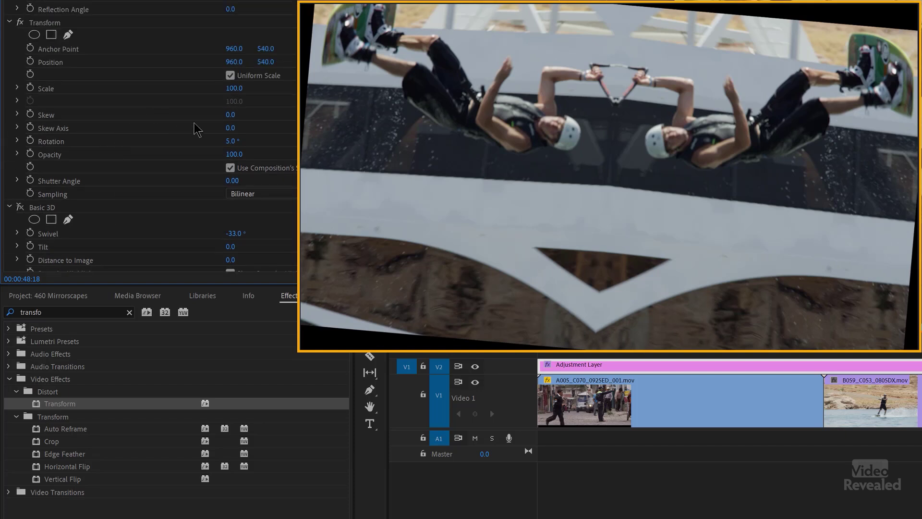
left_click_drag(231, 145, 208, 144)
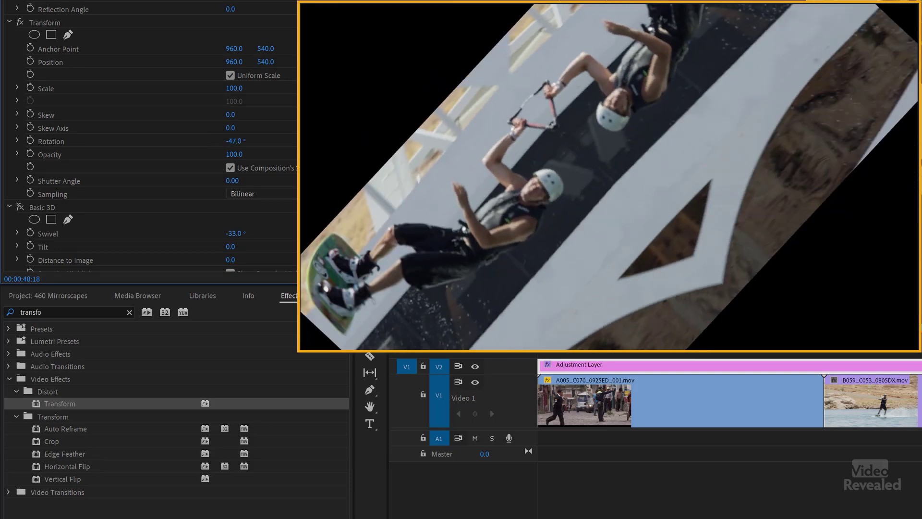
key("space")
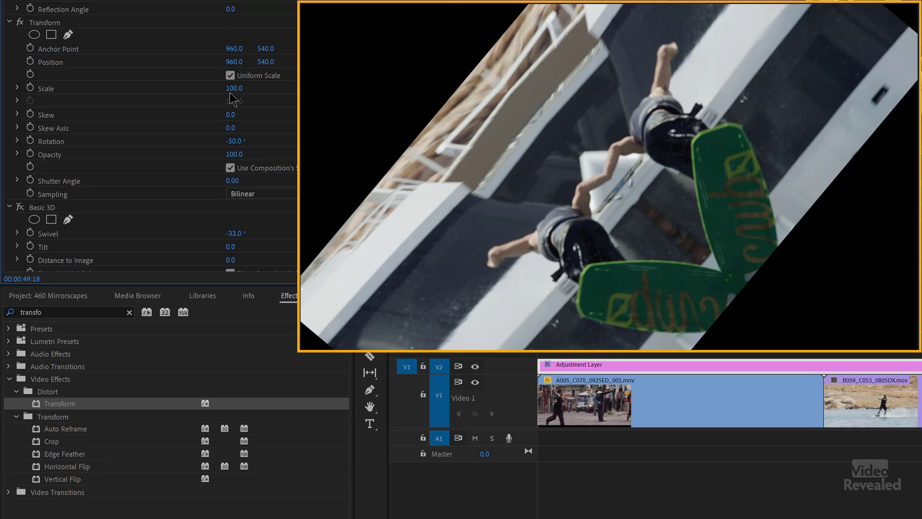
left_click_drag(234, 88, 342, 88)
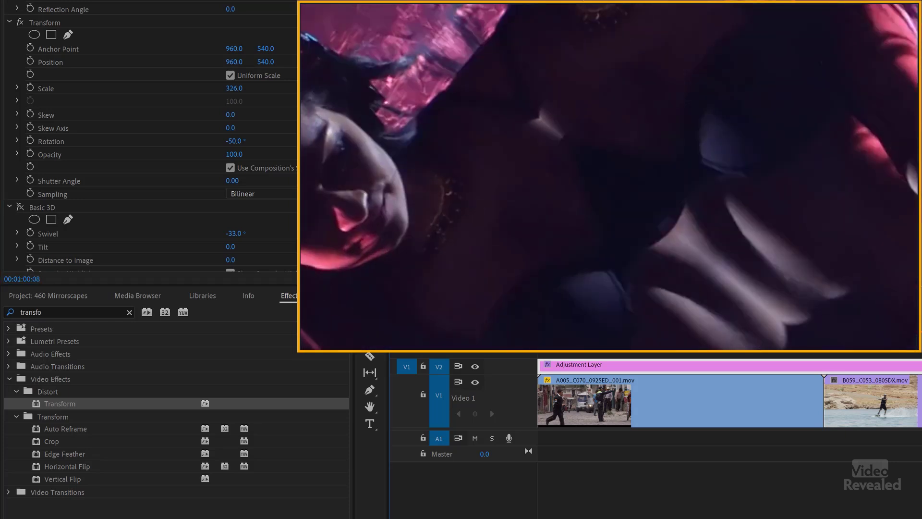
left_click_drag(222, 144, 108, 141)
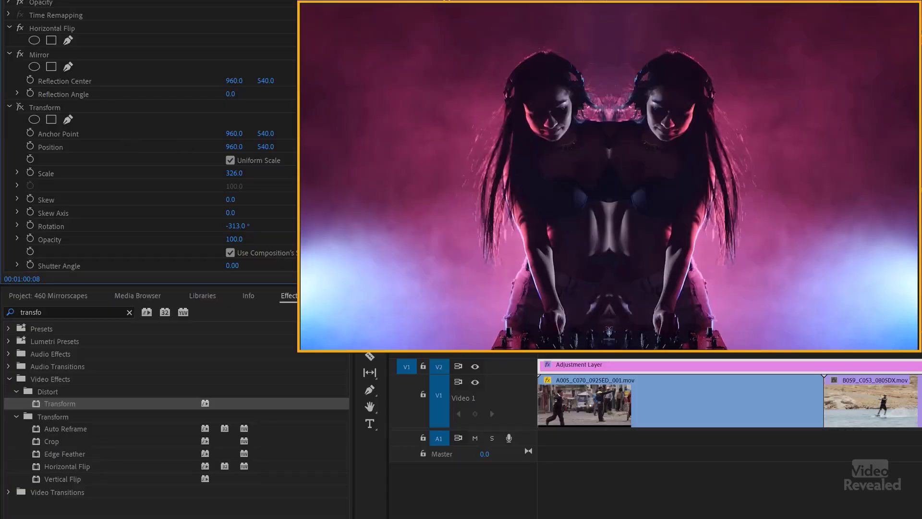
left_click(129, 313)
left_click(9, 329)
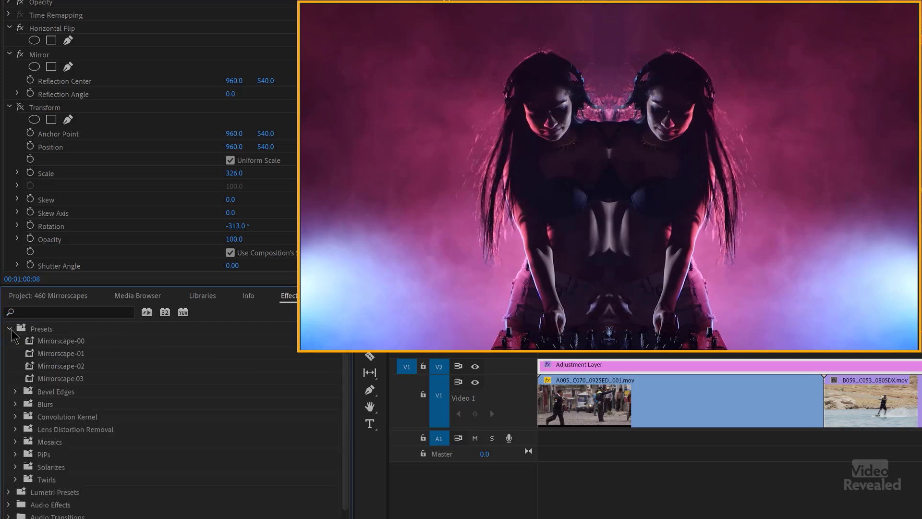
right_click(627, 371)
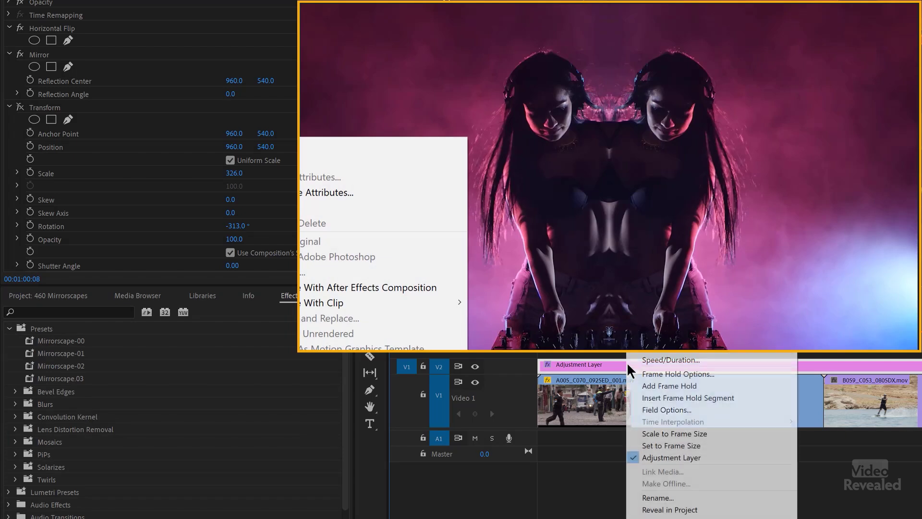
left_click(316, 194)
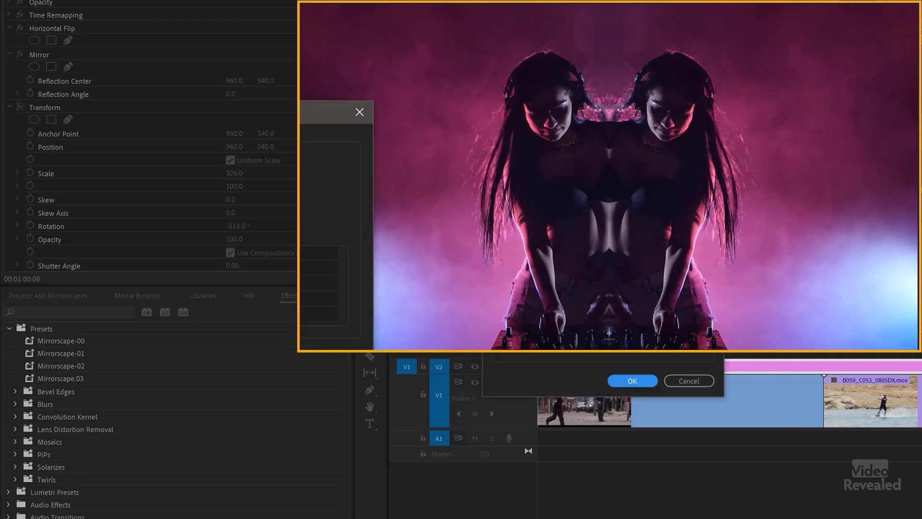
left_click(643, 380)
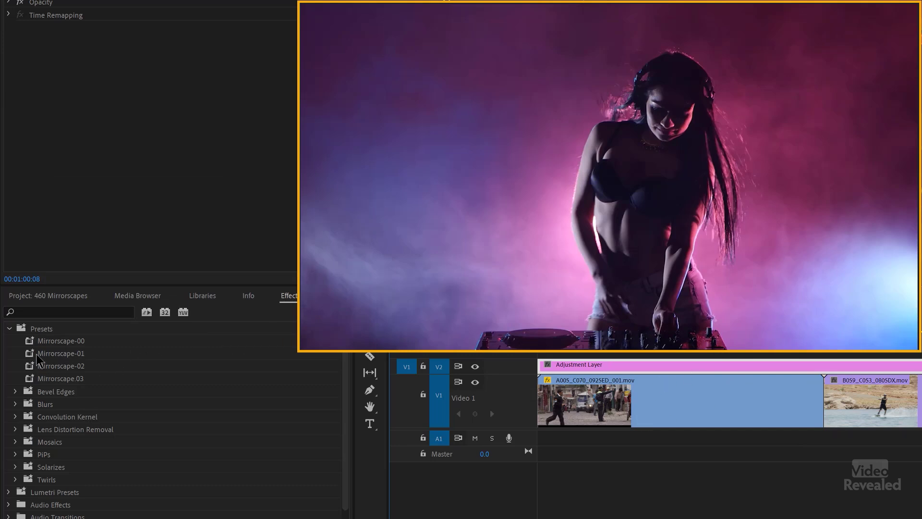
- Try the Mirrorscape-01 preset on the Adjustment Layer, then undo it
left_click_drag(28, 352, 194, 348)
left_click_drag(617, 361, 618, 365)
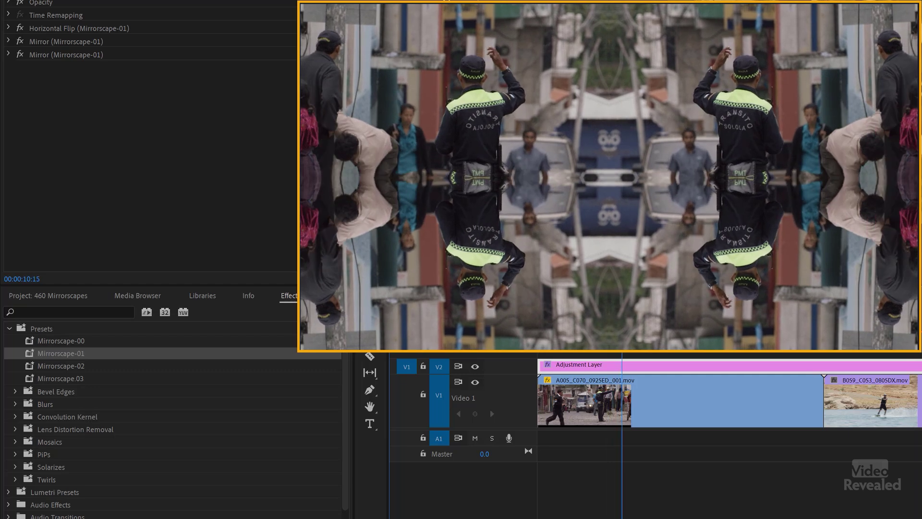
key("ctrl+z")
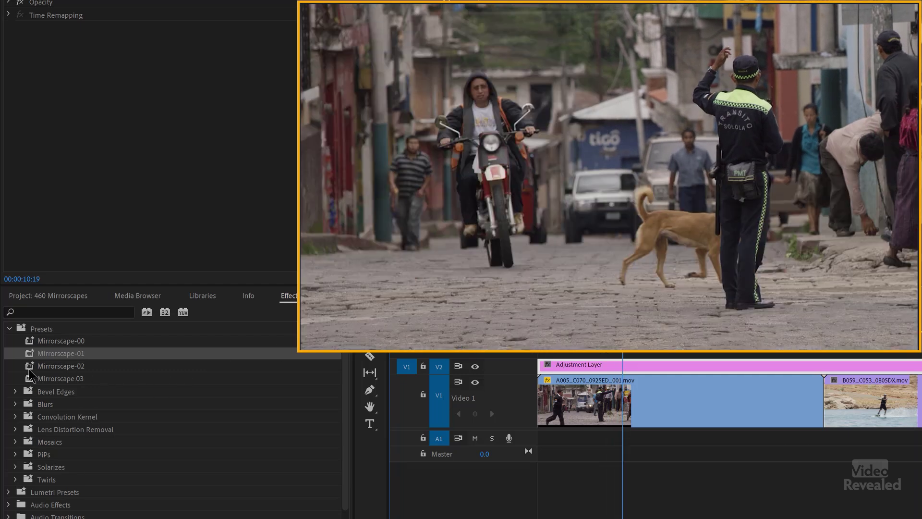
- Try the Mirrorscape-02 preset on the Adjustment Layer, then undo it
left_click_drag(30, 372, 296, 364)
left_click_drag(592, 357, 594, 365)
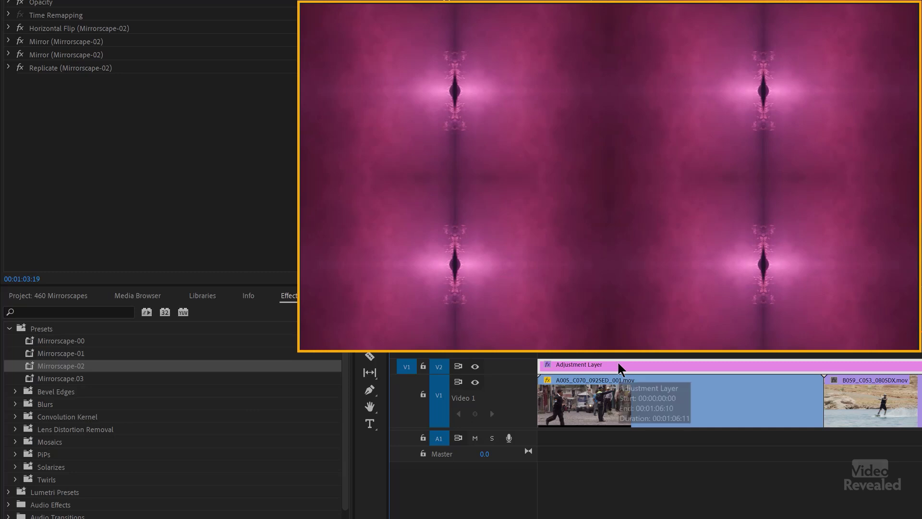
key("ctrl+z")
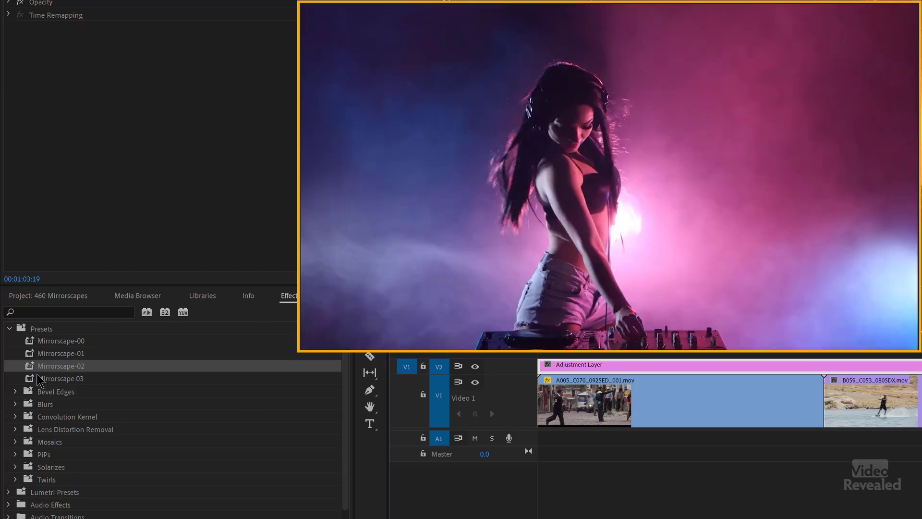
- Apply Mirrorscape.03 to the Adjustment Layer and compare it with Transform toggled off and on
left_click_drag(39, 380, 215, 367)
left_click_drag(630, 363, 634, 368)
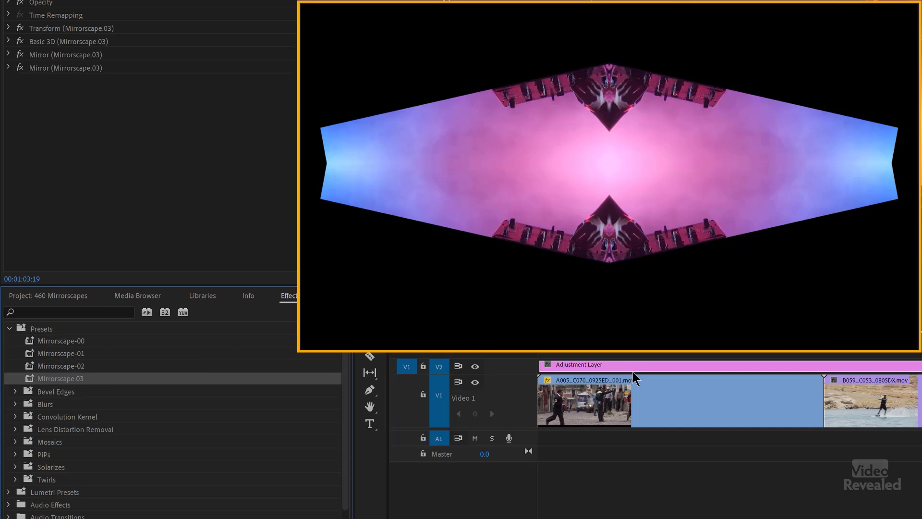
left_click(20, 28)
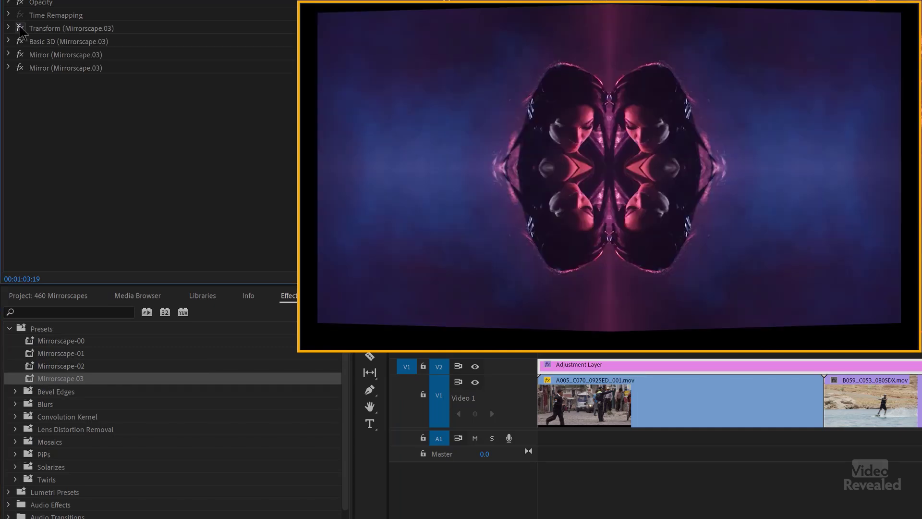
left_click(20, 28)
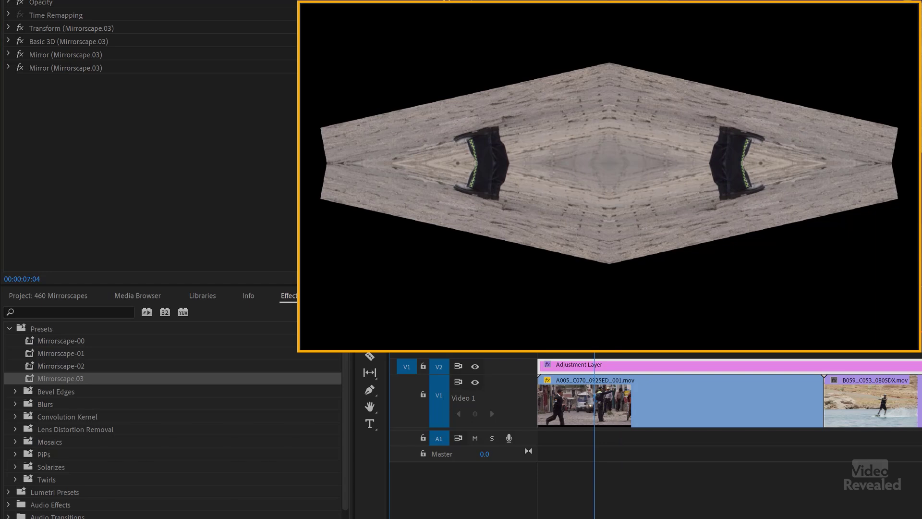
key("grave")
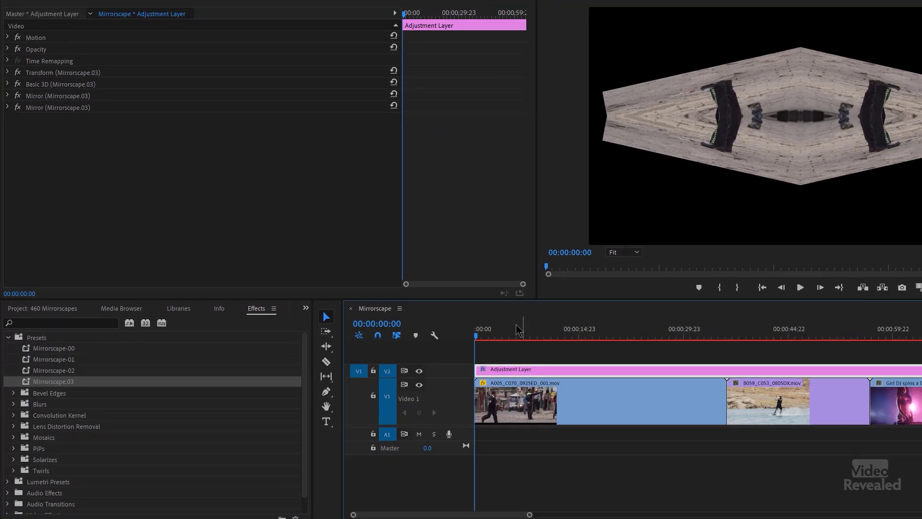
- Play the Mirrorscape sequence briefly to watch the mirrored diamond, then stop
key("space")
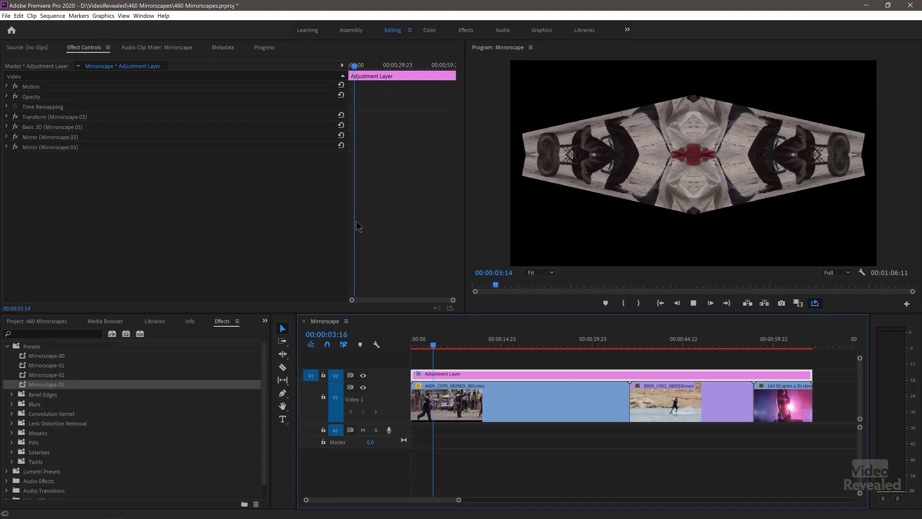
key("space")
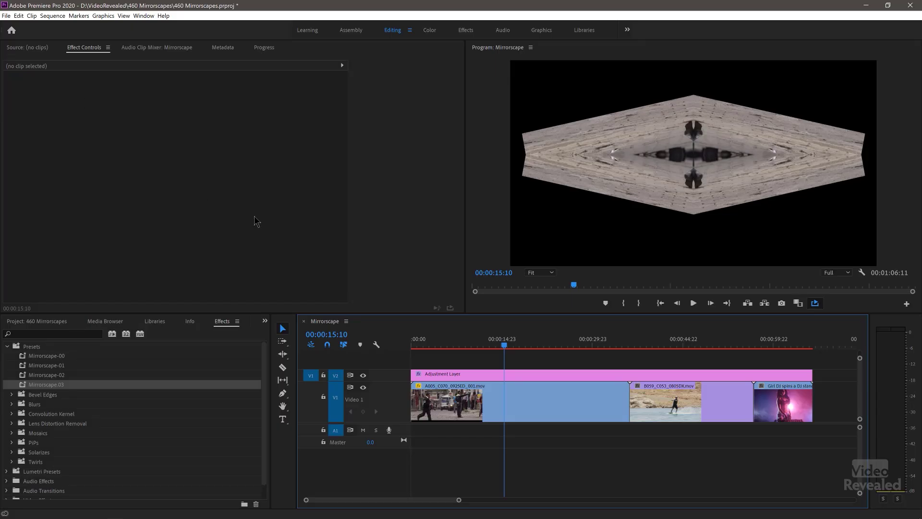
- Check the transparency grid on and off, then open the Mirrorscape w Bkgnd sequence
left_click(862, 273)
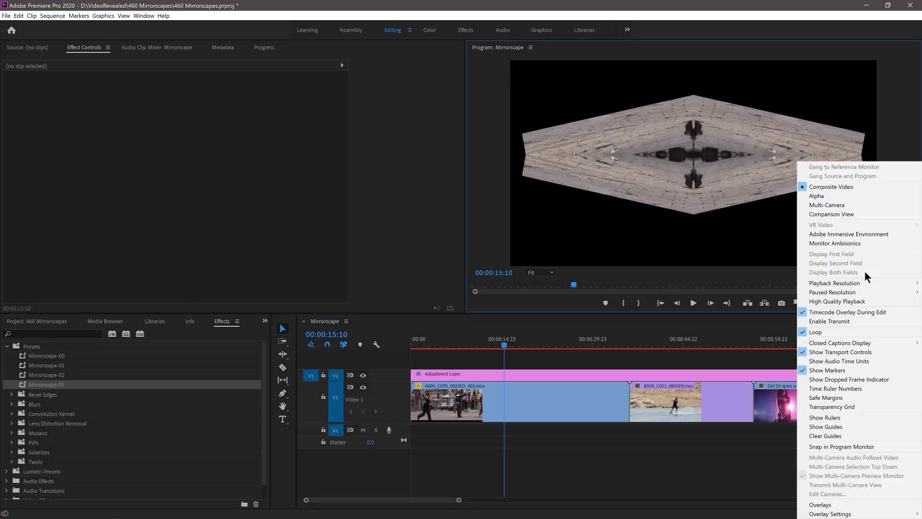
left_click(854, 407)
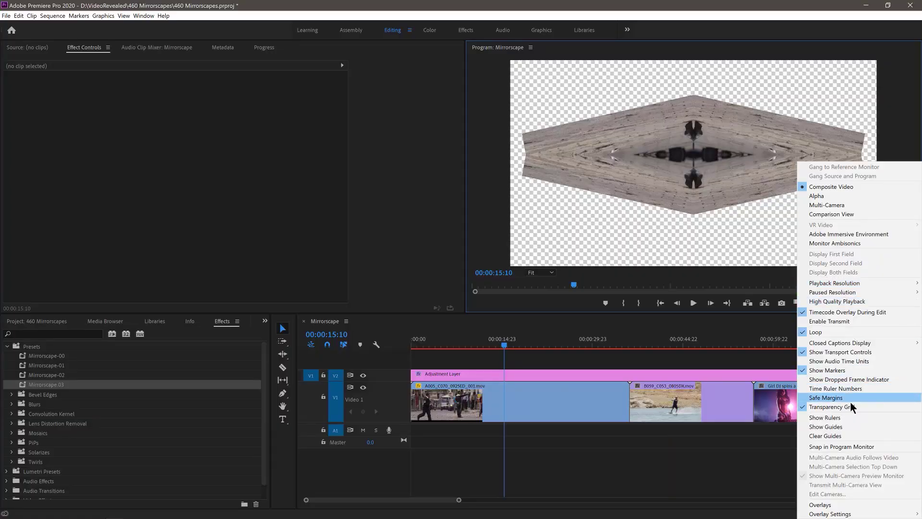
left_click(836, 407)
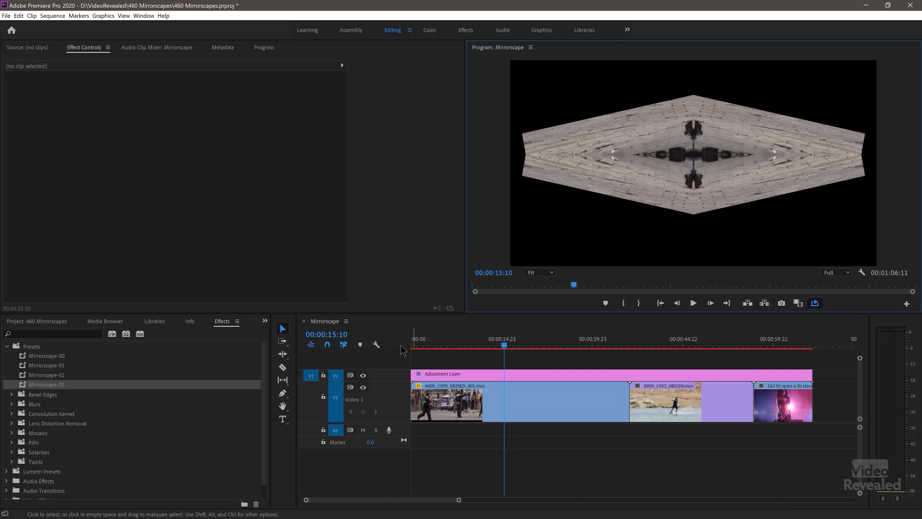
left_click(41, 321)
double_click(30, 409)
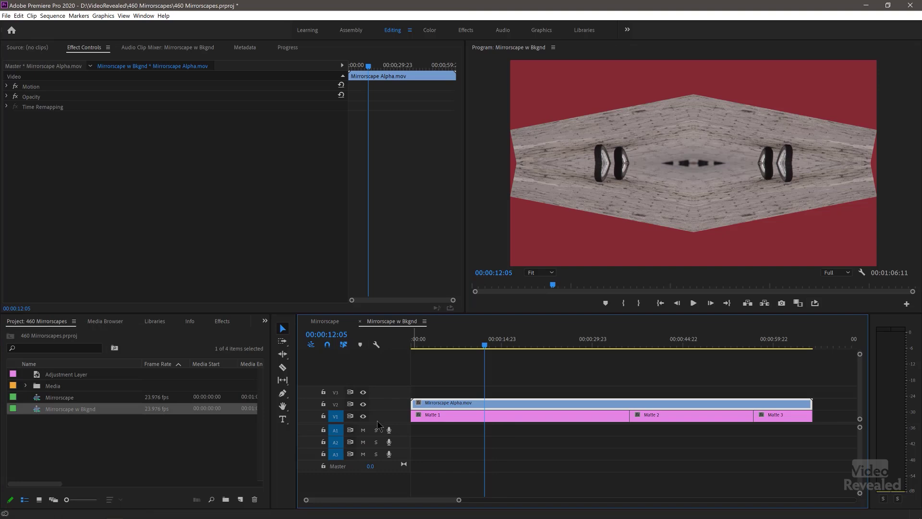
- Toggle the V1 matte track and view the blue matte at 00:00:43:14 and purple near the end
left_click(363, 416)
left_click(363, 416)
left_click(675, 345)
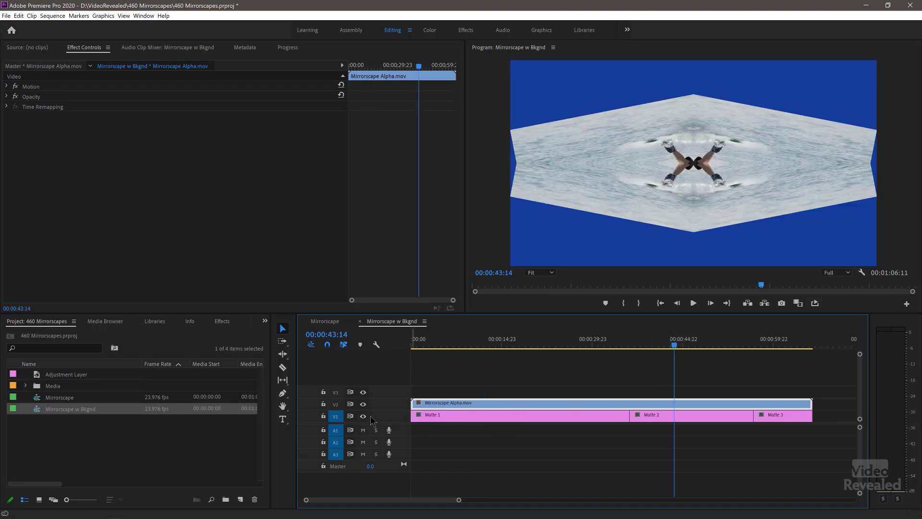
left_click(786, 345)
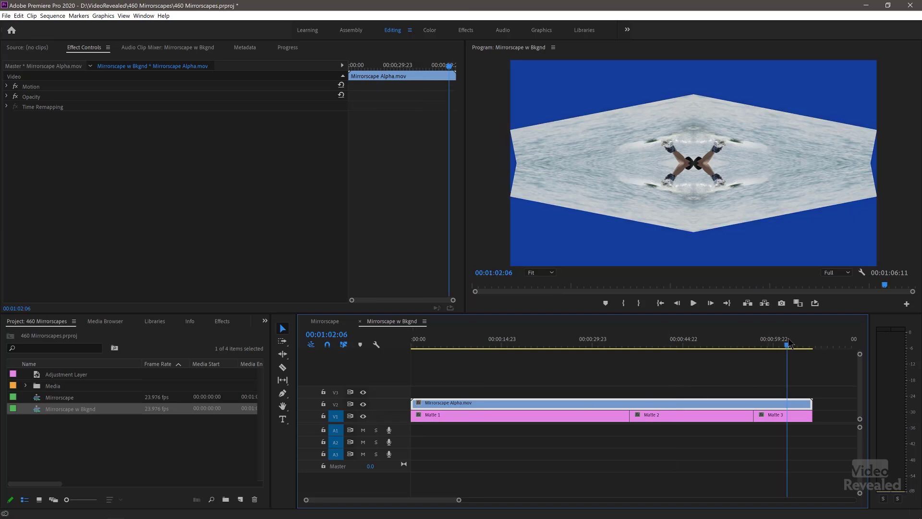
left_click(364, 416)
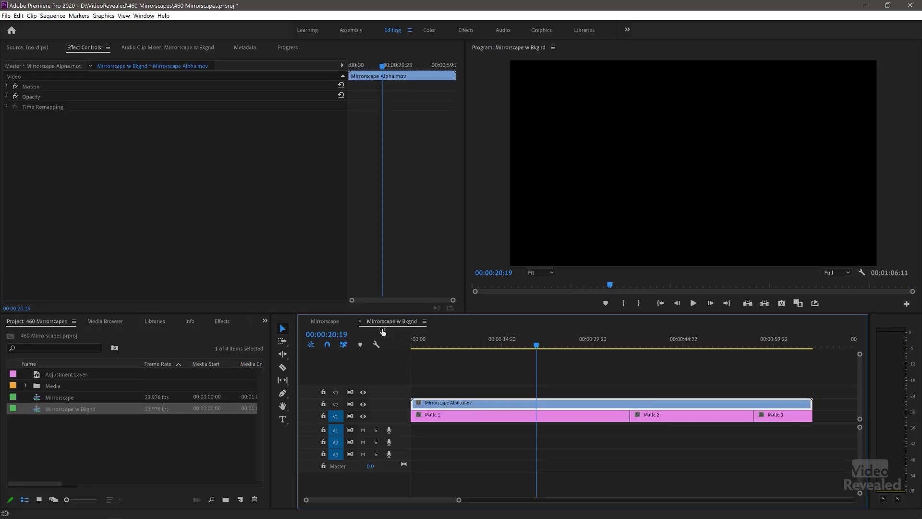
left_click(480, 378)
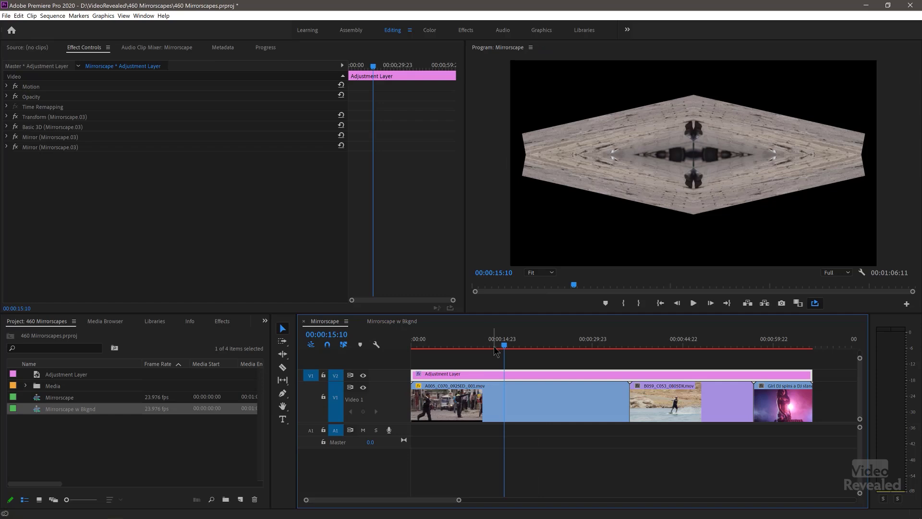
left_click_drag(501, 338, 487, 347)
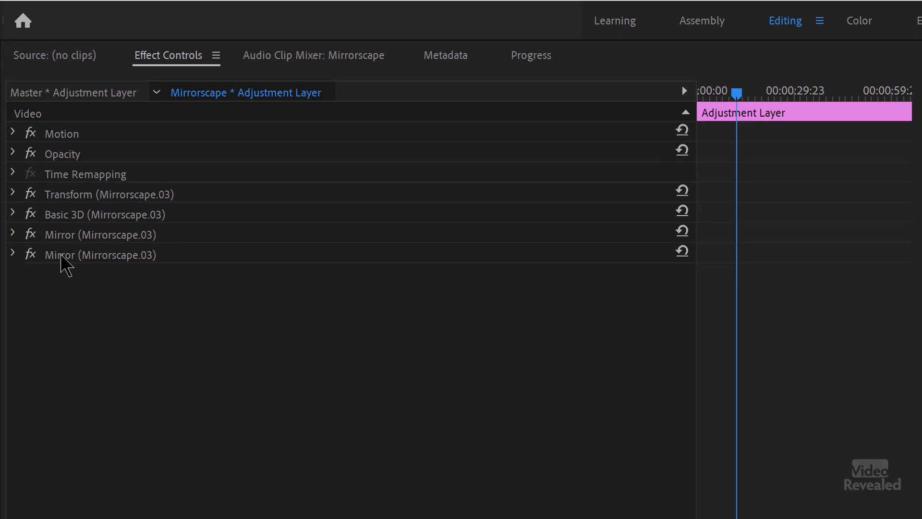
left_click_drag(61, 257, 70, 198)
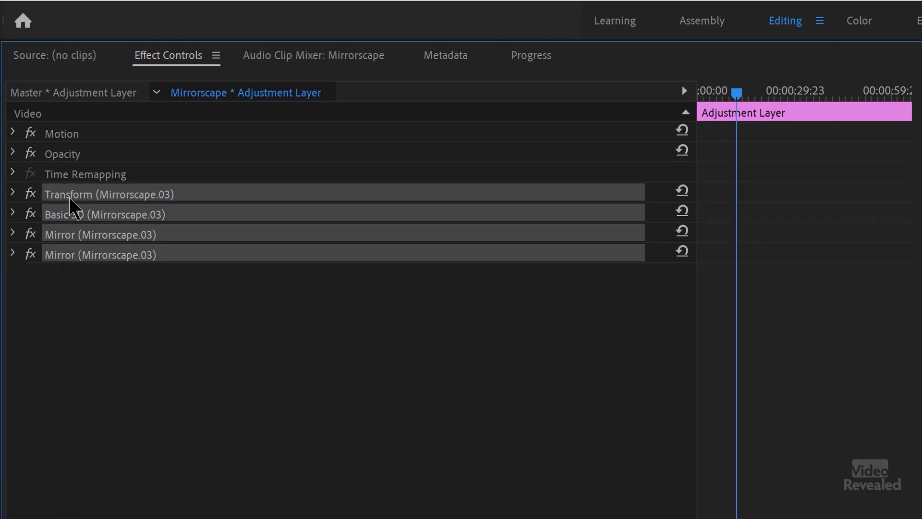
right_click(70, 198)
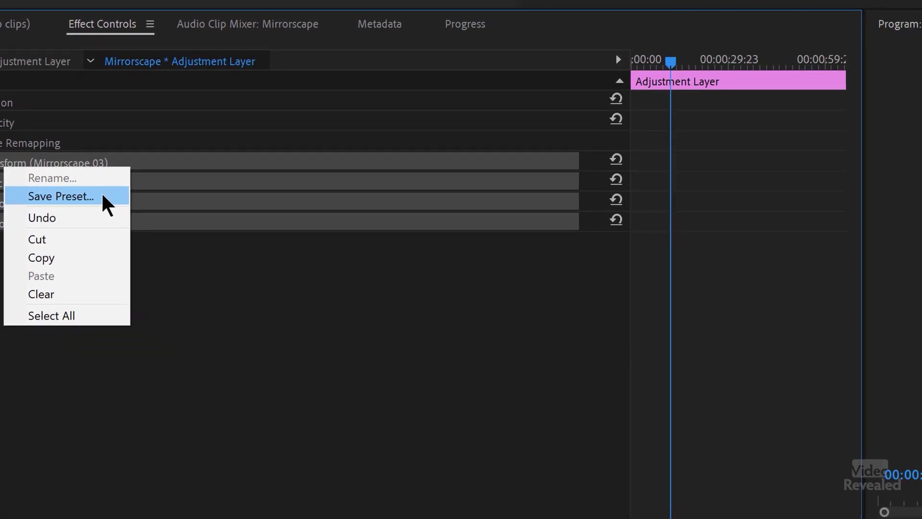
left_click(103, 195)
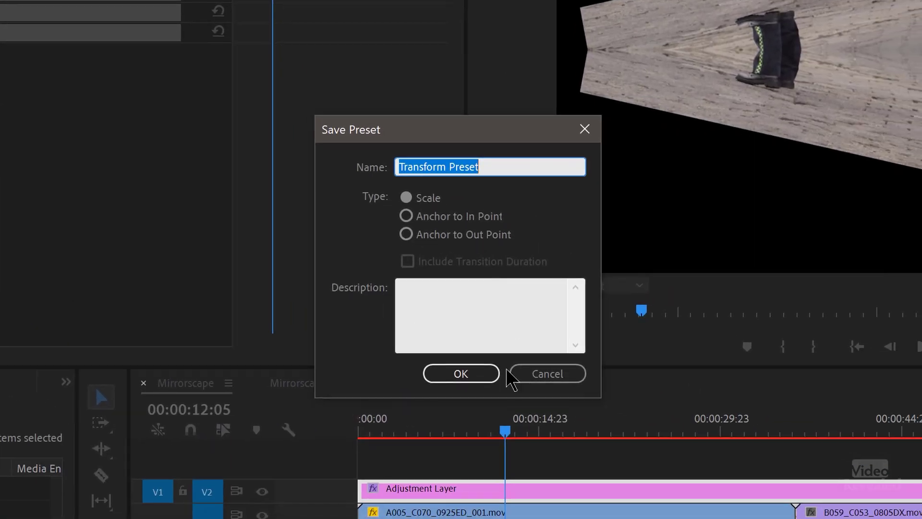
left_click(572, 375)
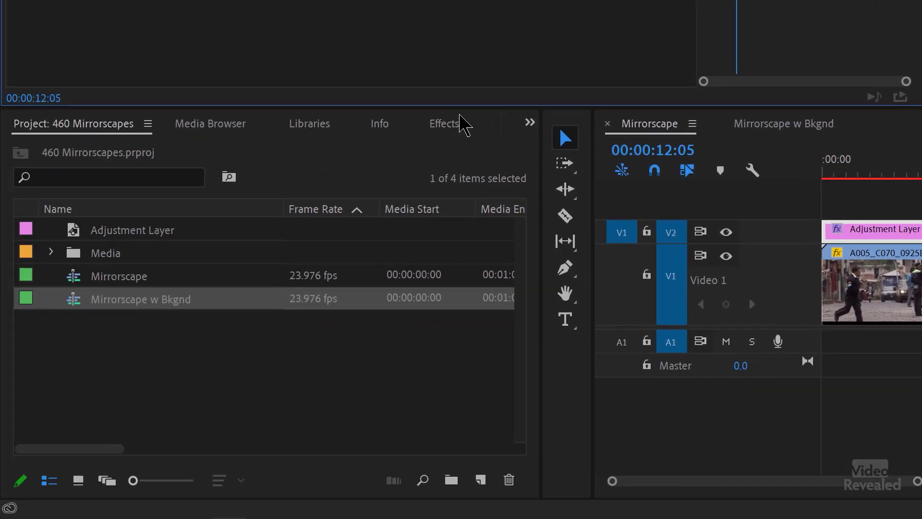
- Select the Mirrorscape-00, -01, -02 and .03 presets and open the Effects panel menu
left_click(307, 206)
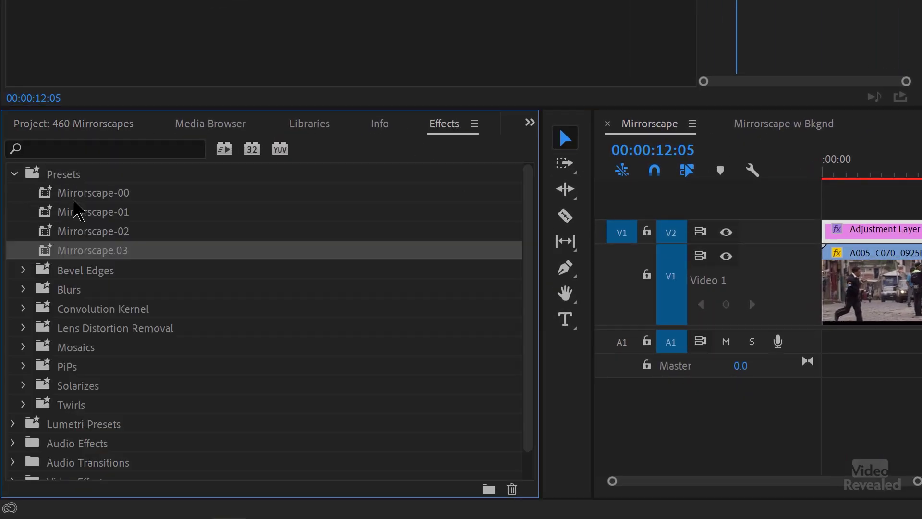
left_click(57, 194)
left_click(48, 212)
left_click(49, 232)
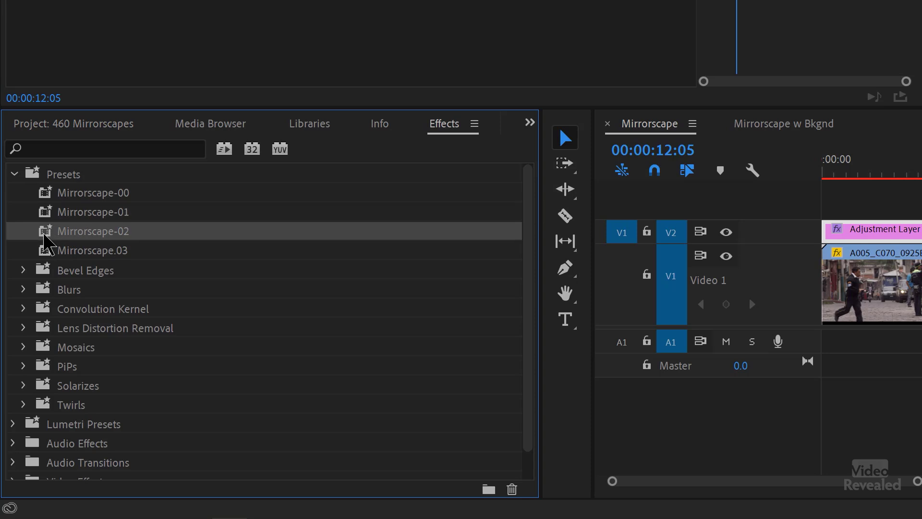
left_click(50, 251)
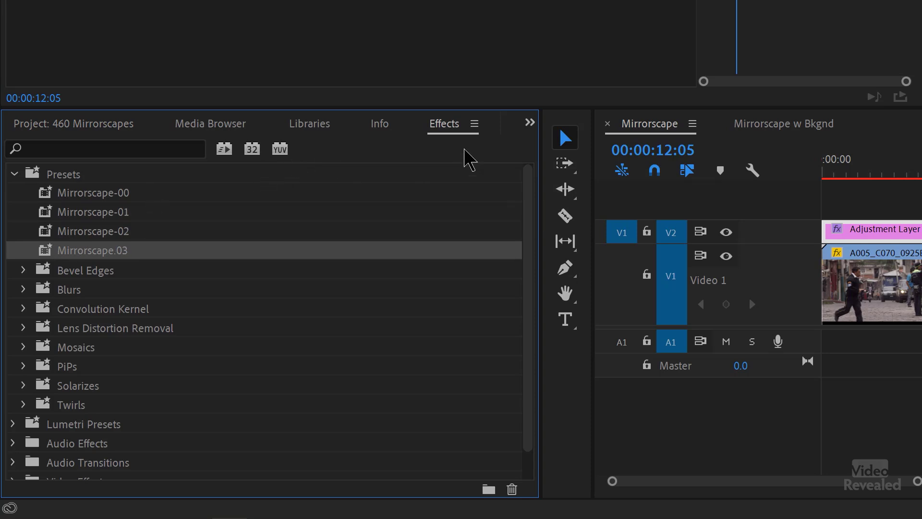
left_click(476, 126)
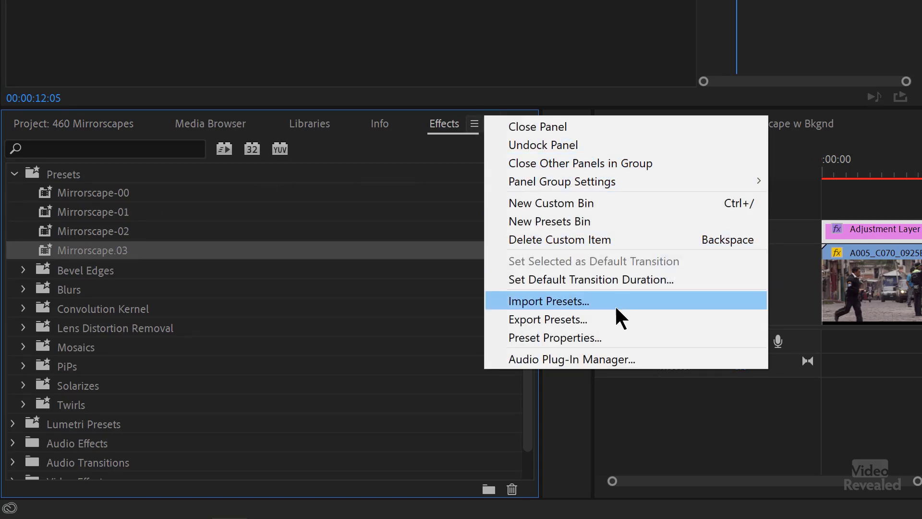